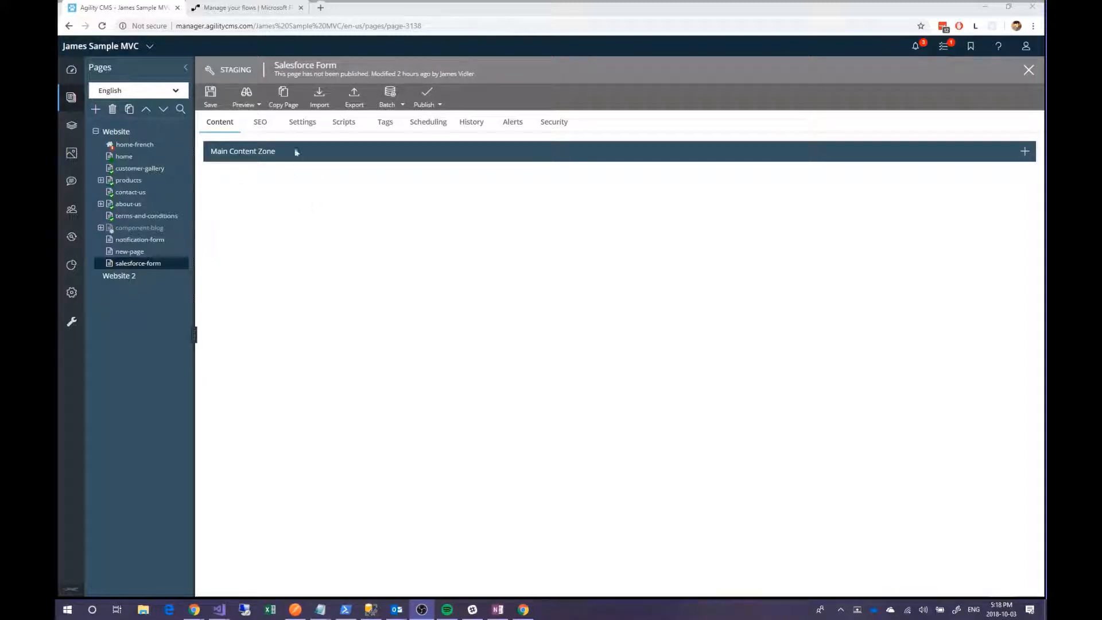
- Add a Form Builder module to the Main Content Zone and start a brand-new form
click(1024, 151)
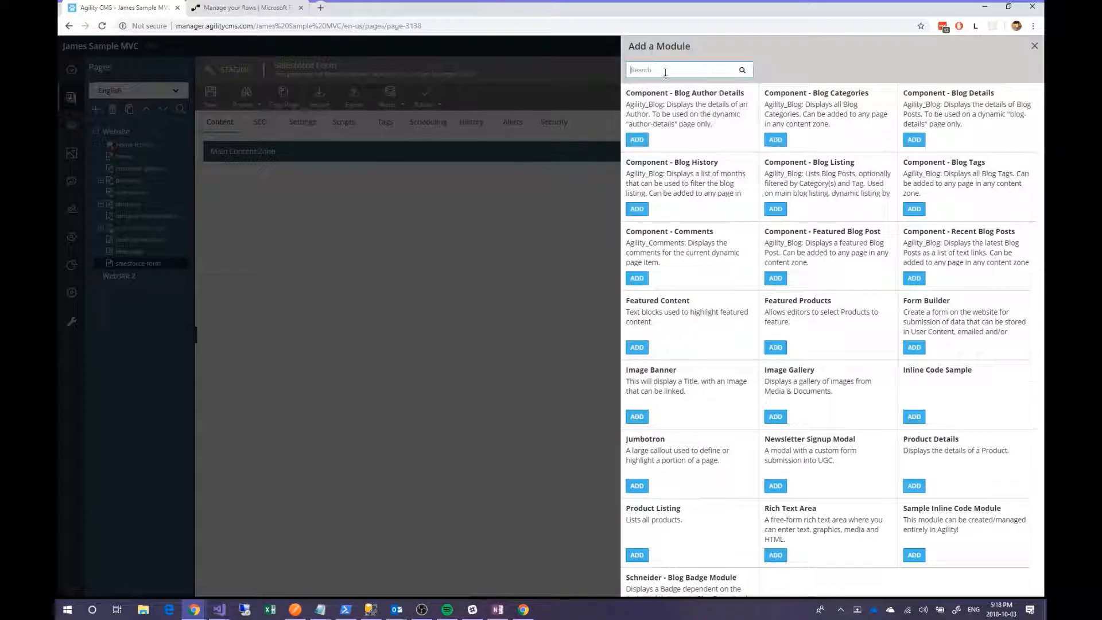
text(form)
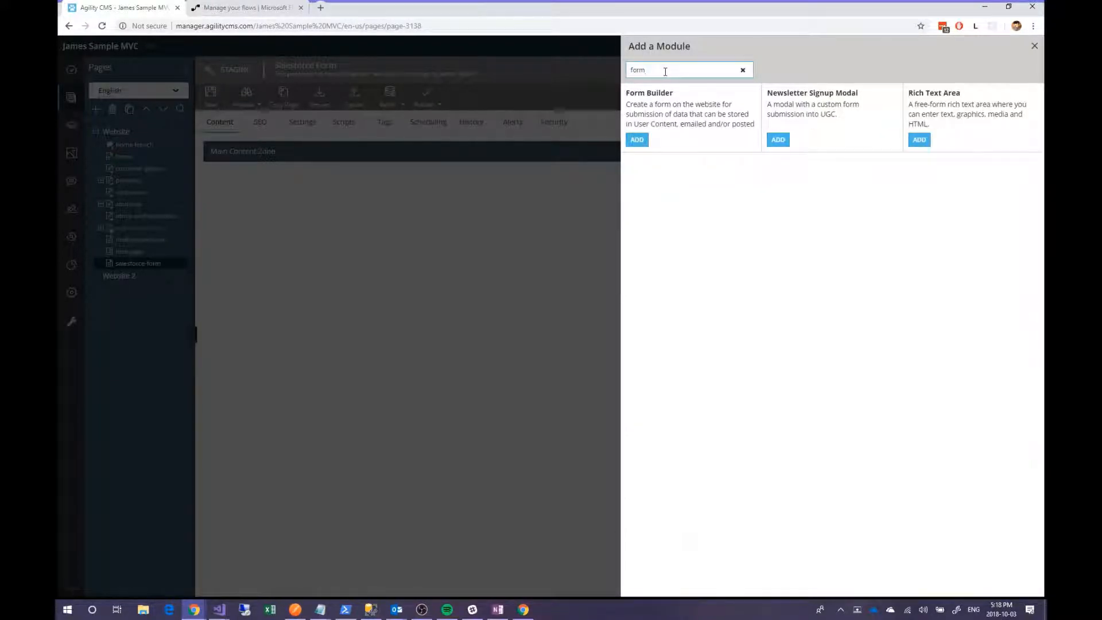
click(689, 119)
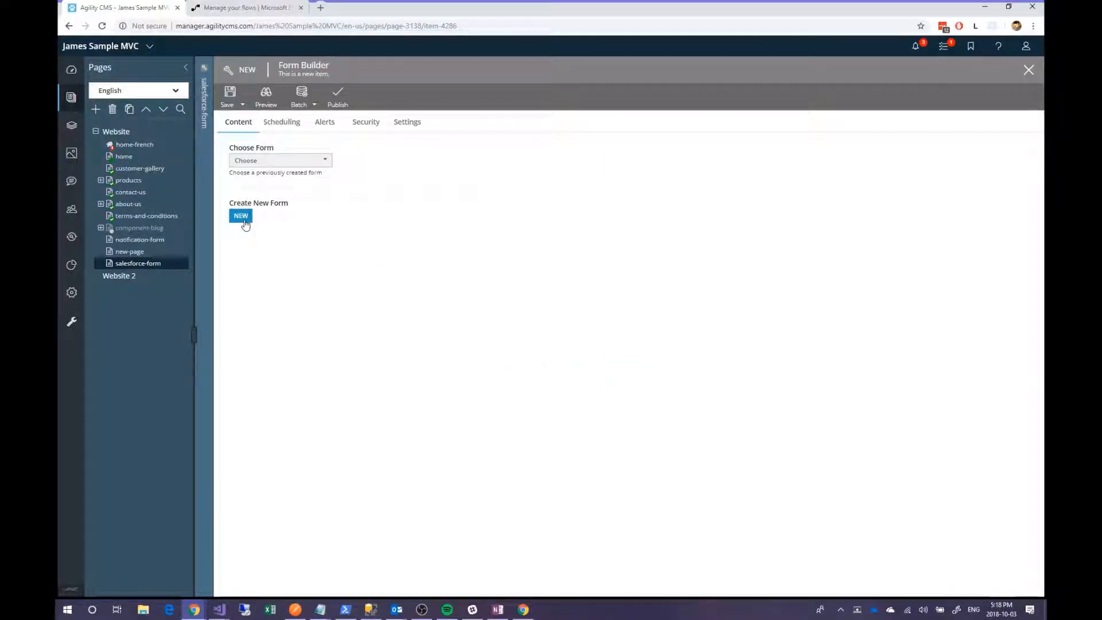
click(245, 225)
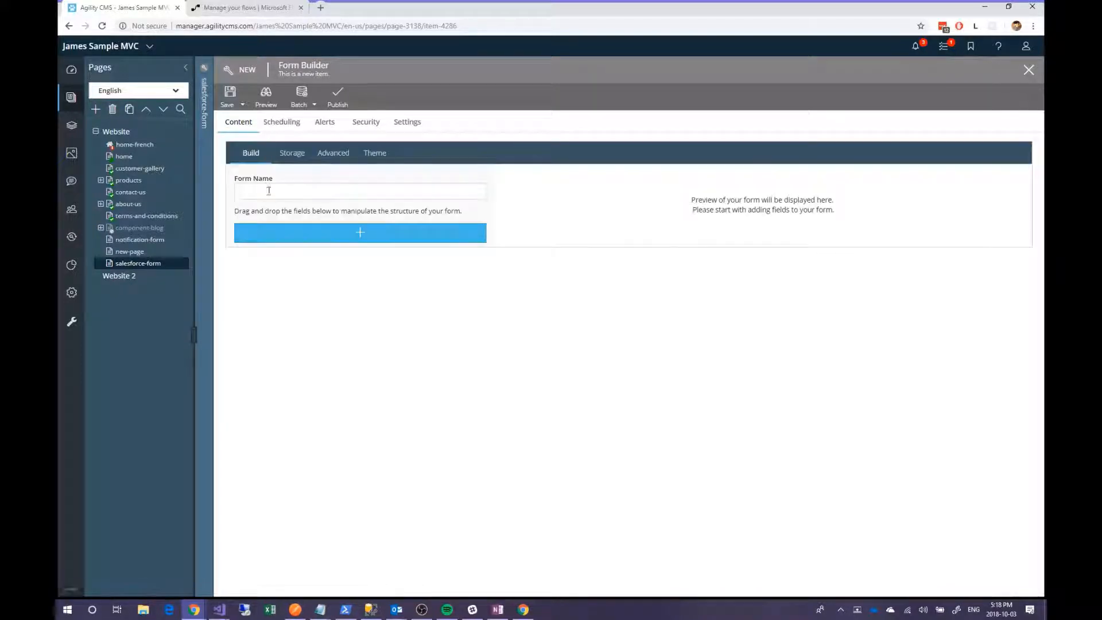
- Name the form 'Salesforce Lead Collection' and add a required First Name text field
text(Salesforce)
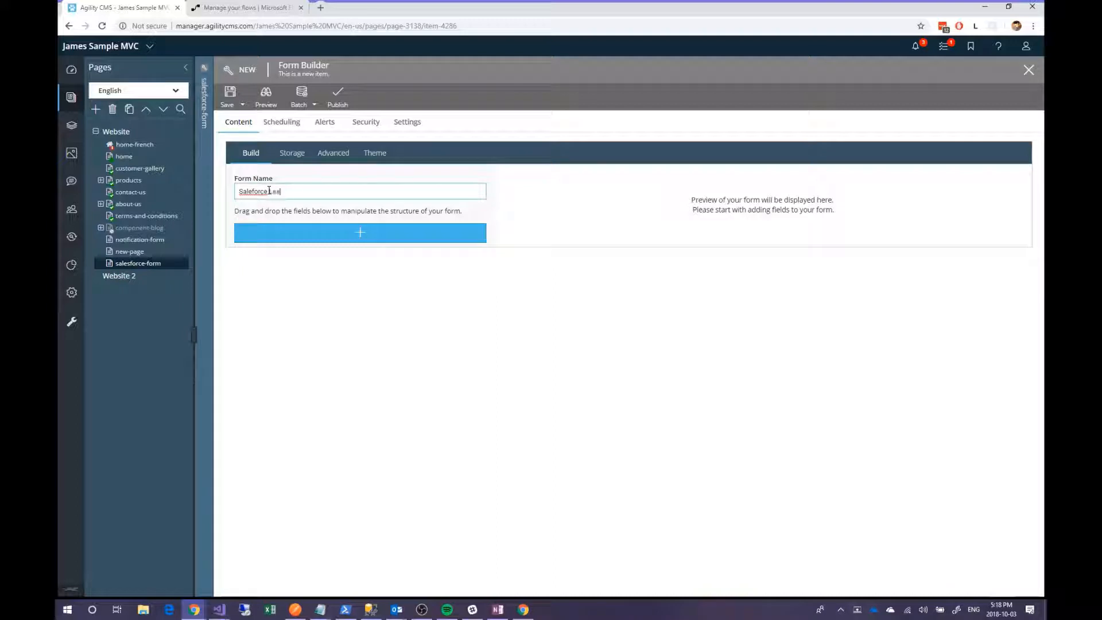
text( Lead Collection)
click(307, 235)
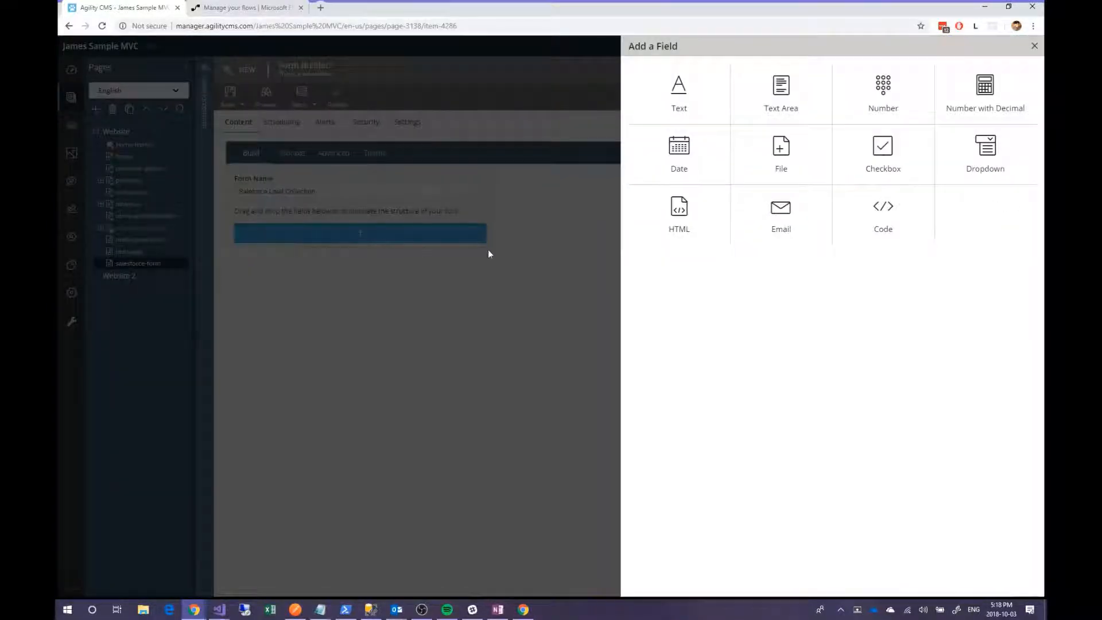
click(679, 94)
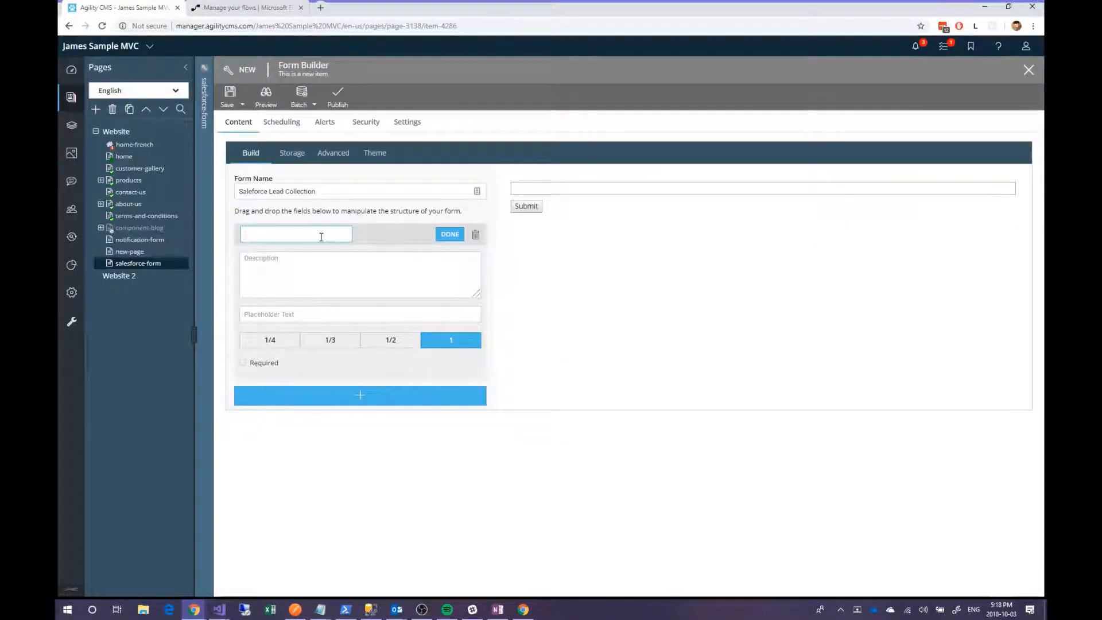
text(First )
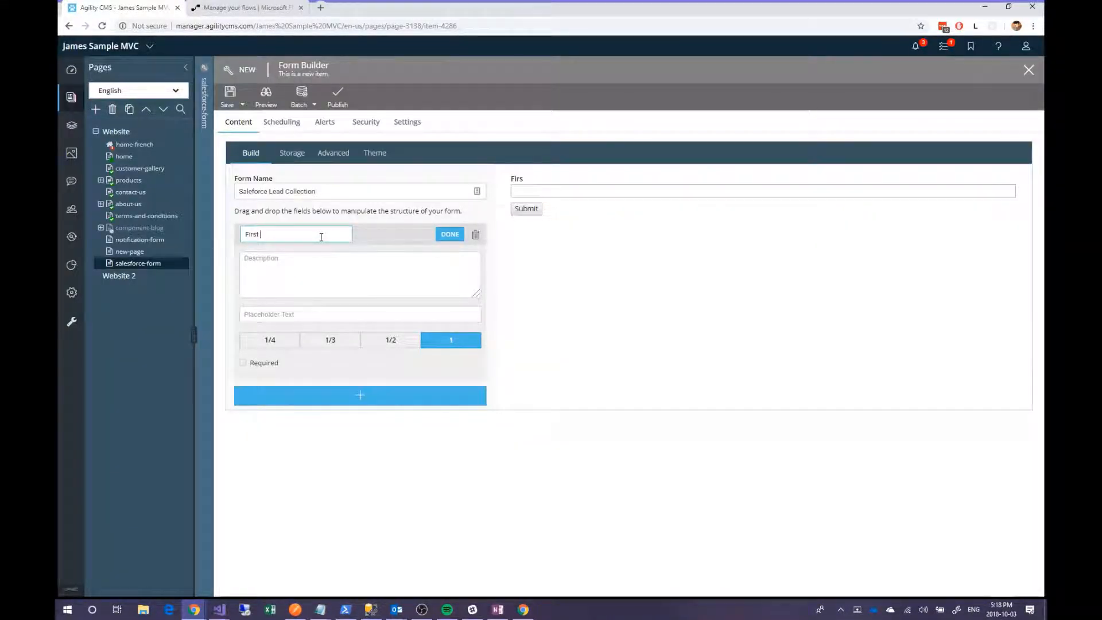
text(Name)
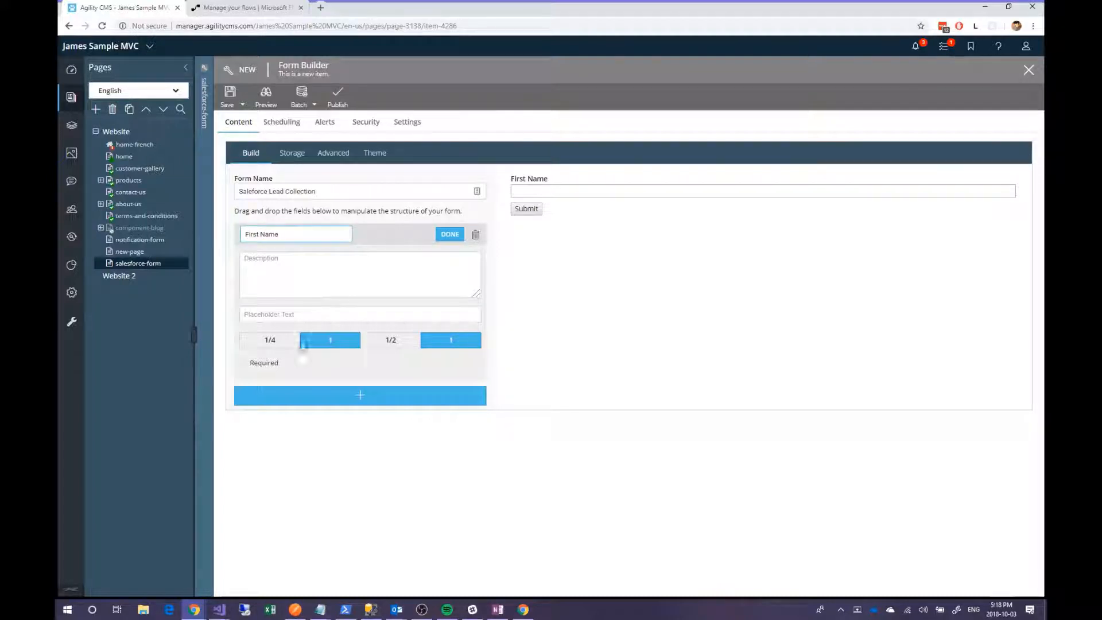
click(243, 363)
- Add required Last Name and Company text fields to the form
click(350, 393)
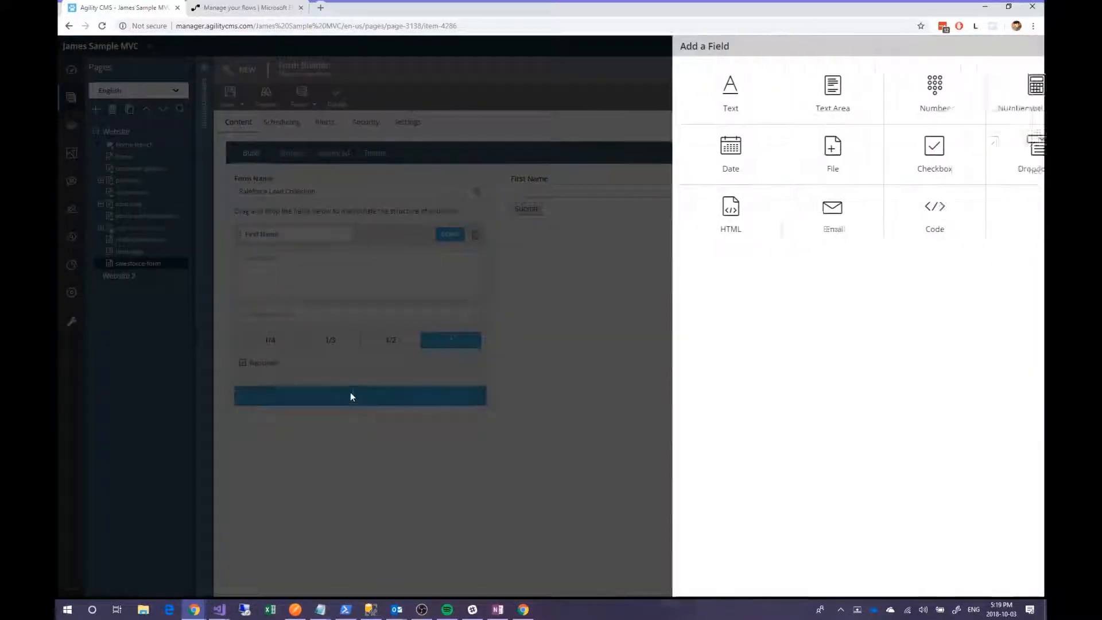
click(678, 97)
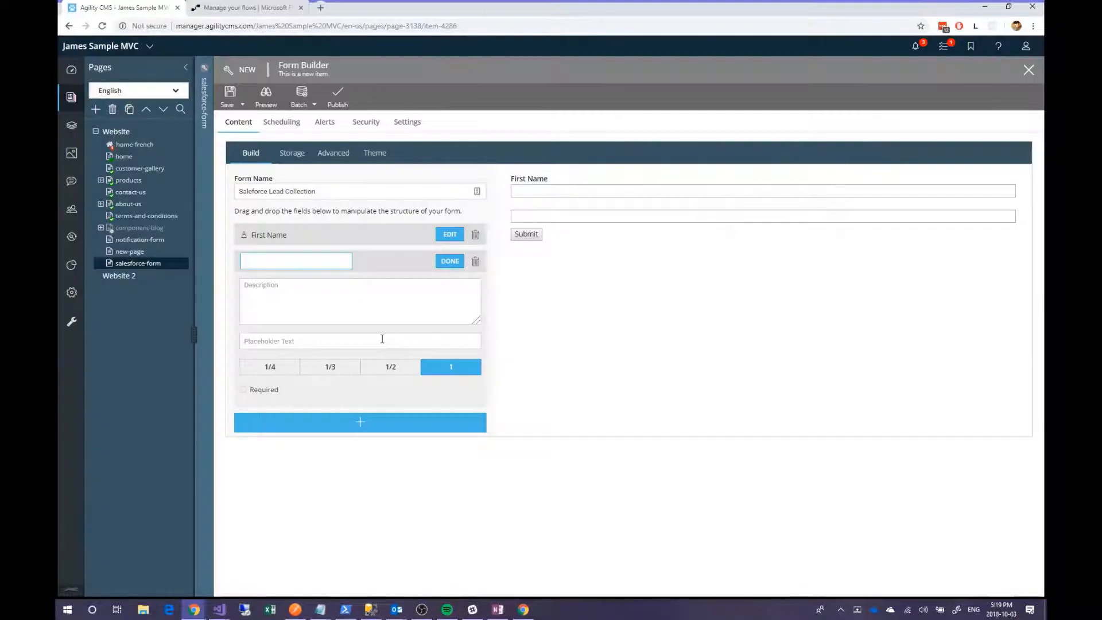
text(Last Name)
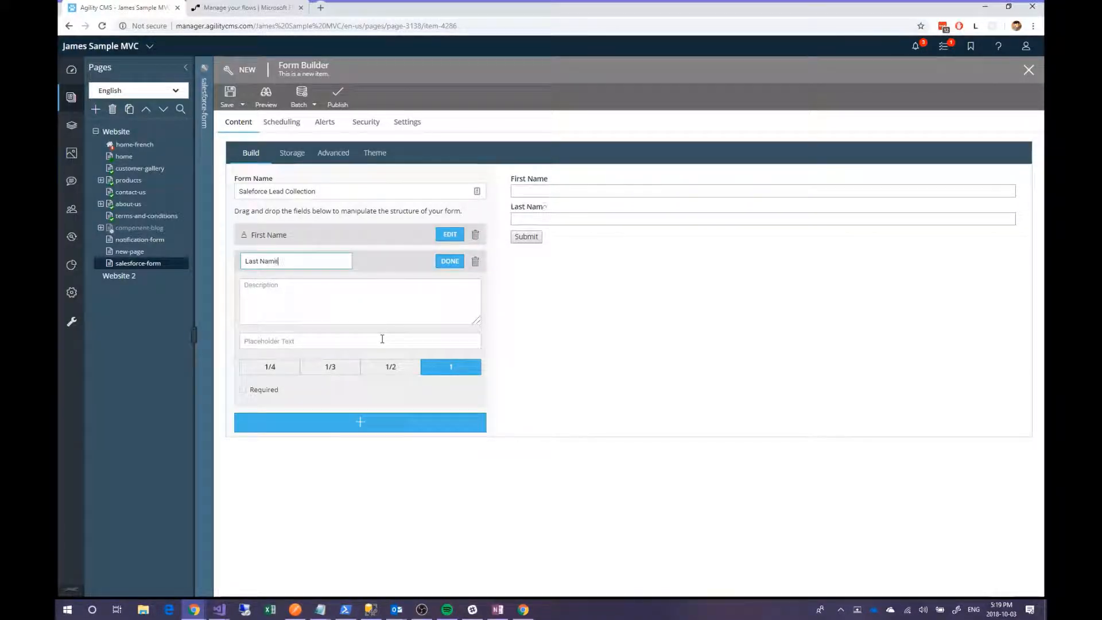
click(326, 370)
click(270, 390)
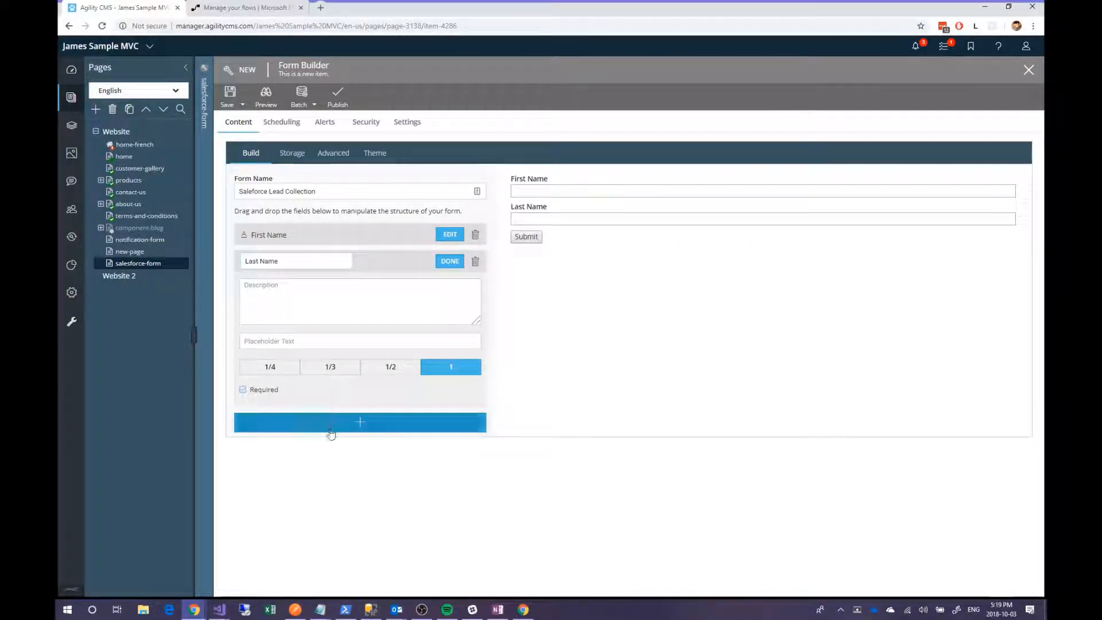
click(324, 423)
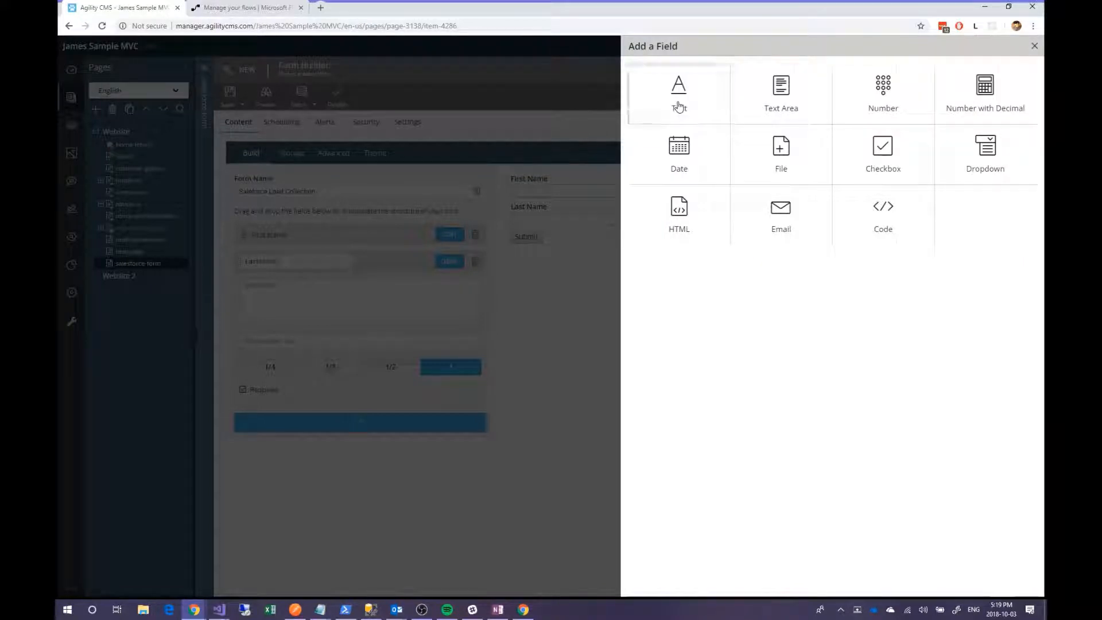
click(678, 103)
text(Company)
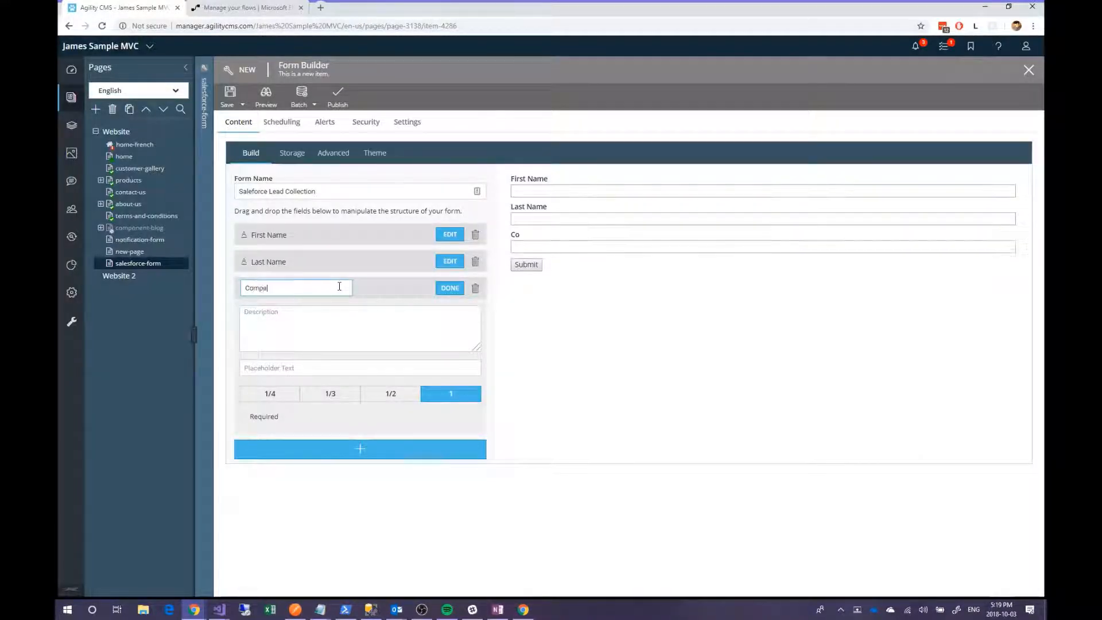
click(258, 416)
- Apply the Light theme to the form and bring up its Storage settings
click(376, 153)
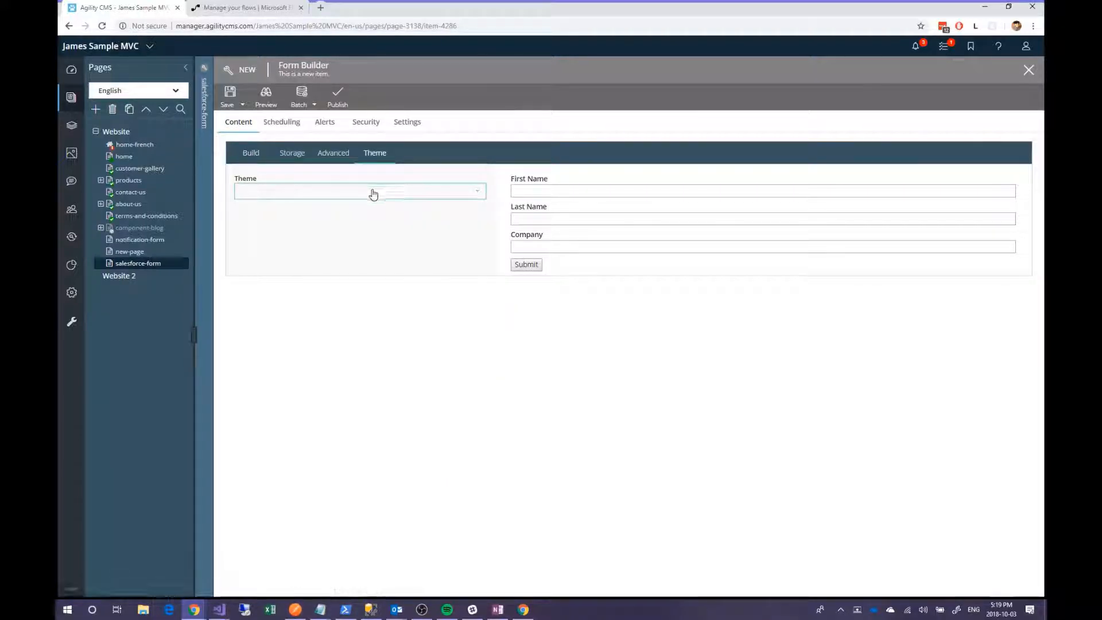
click(374, 191)
click(339, 223)
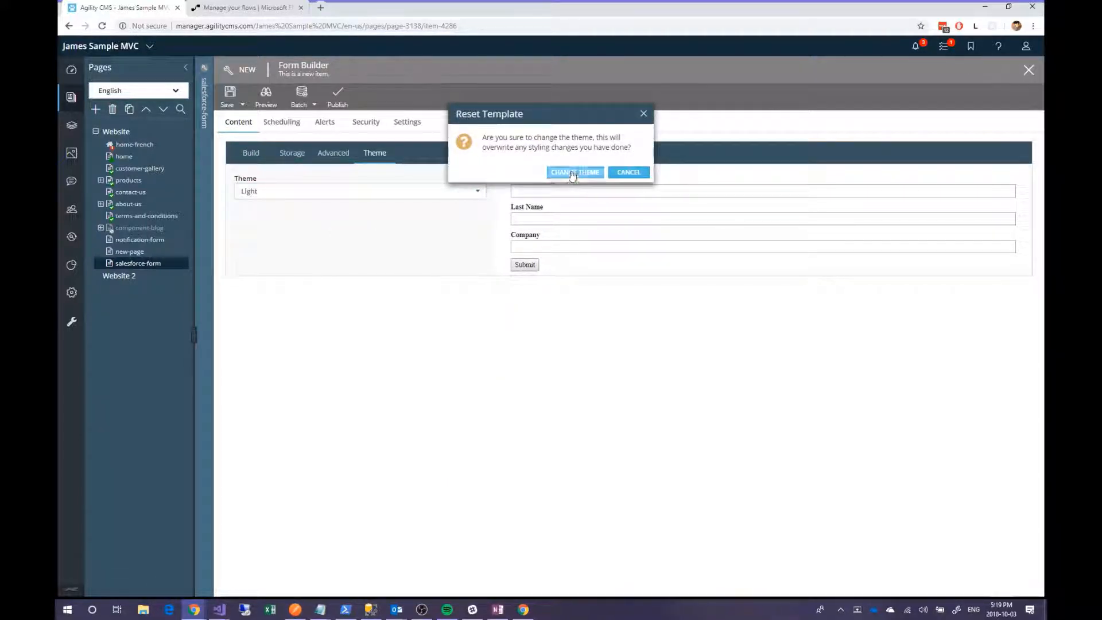
click(568, 172)
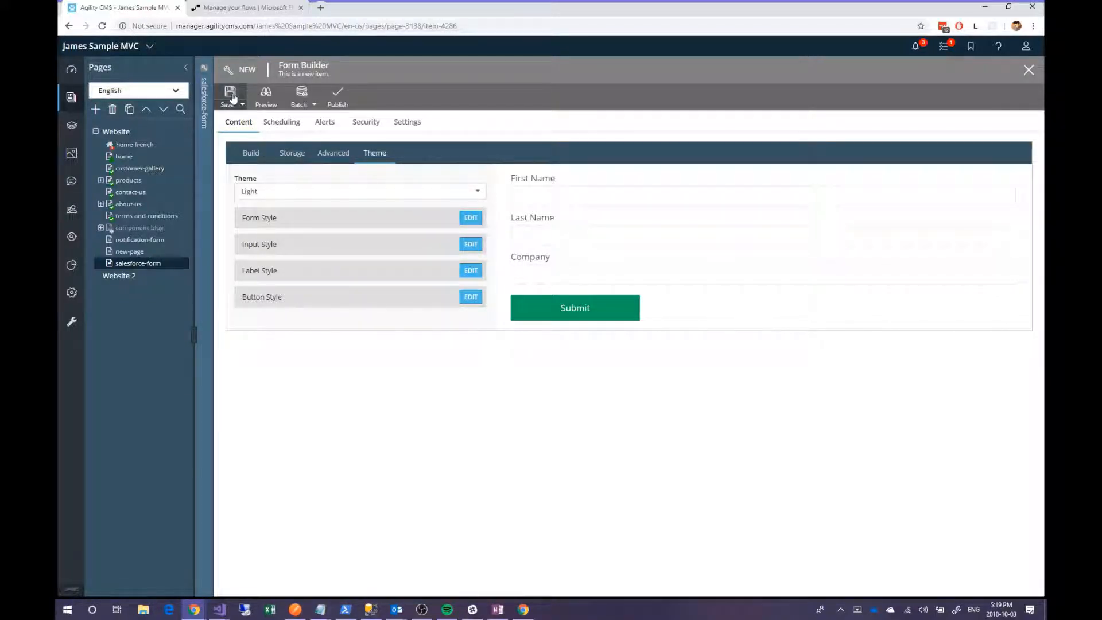
click(291, 154)
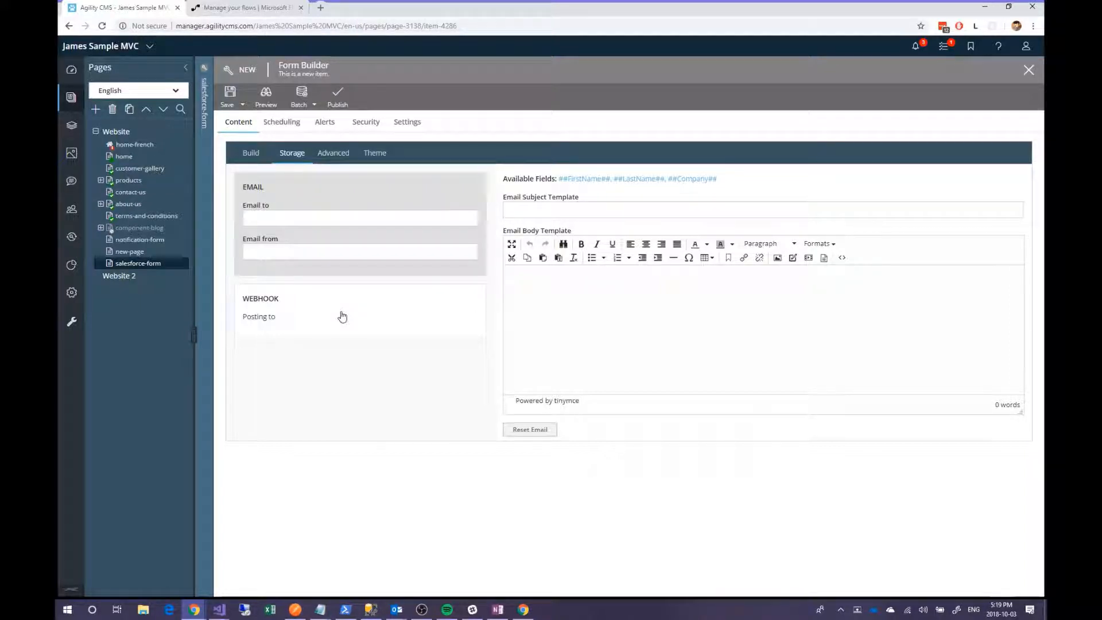
- Select the webhook's sample post data JSON, save the form, and go to Microsoft Flow
click(338, 317)
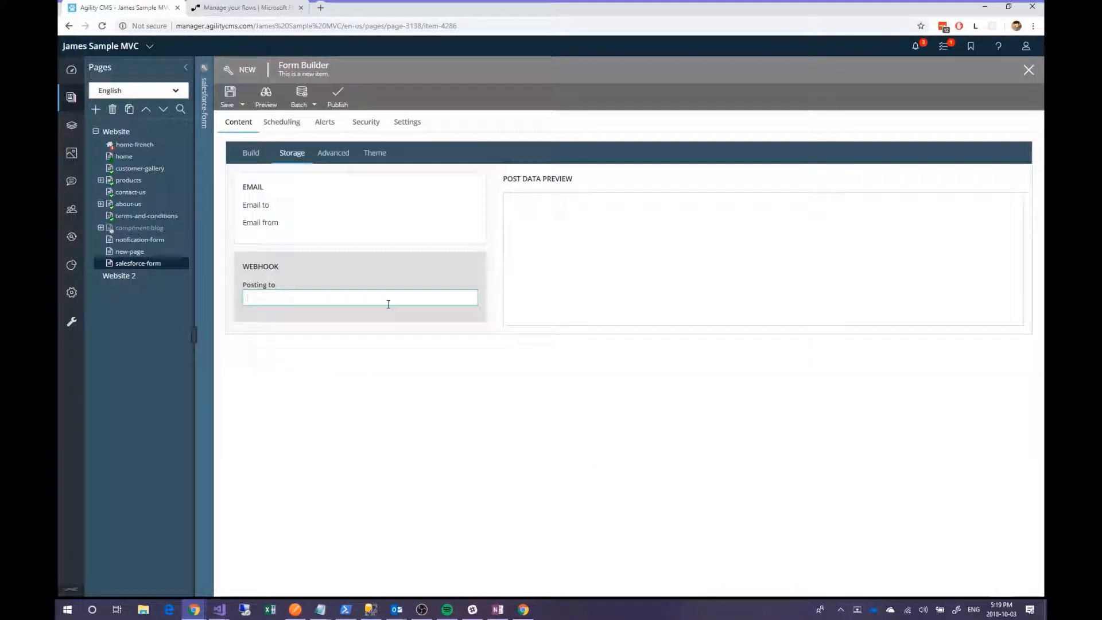
click(575, 247)
drag(574, 246, 528, 198)
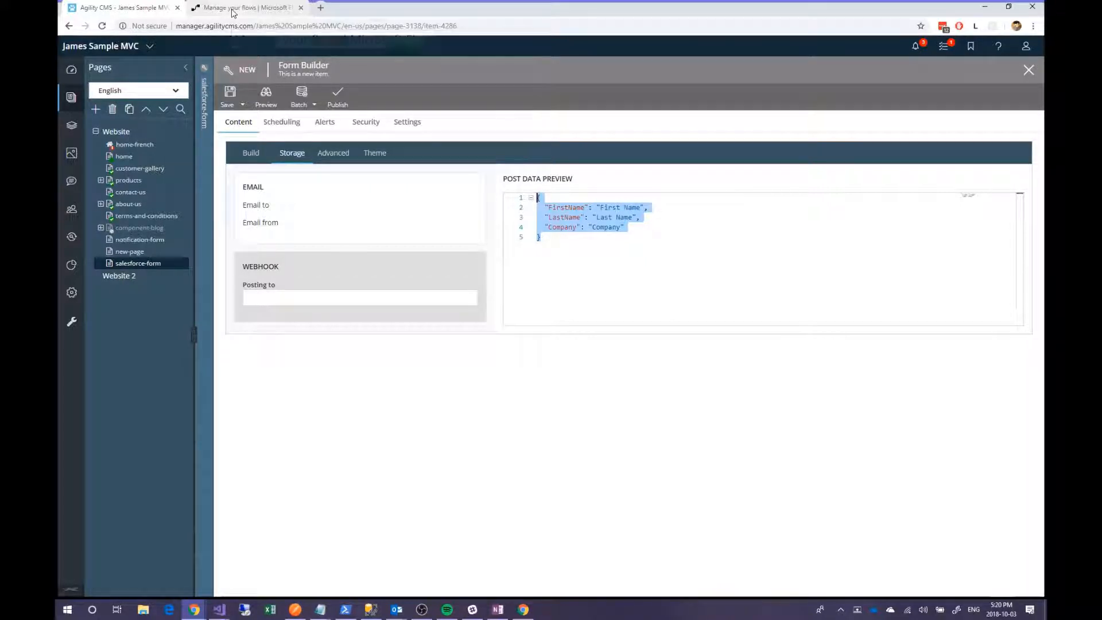
click(231, 93)
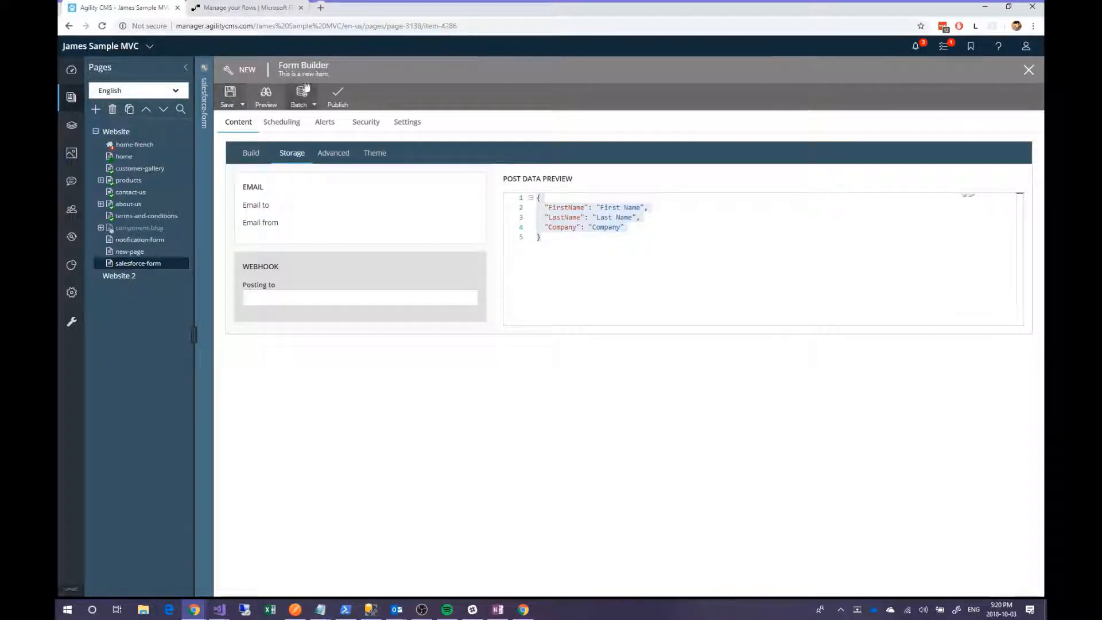
click(252, 8)
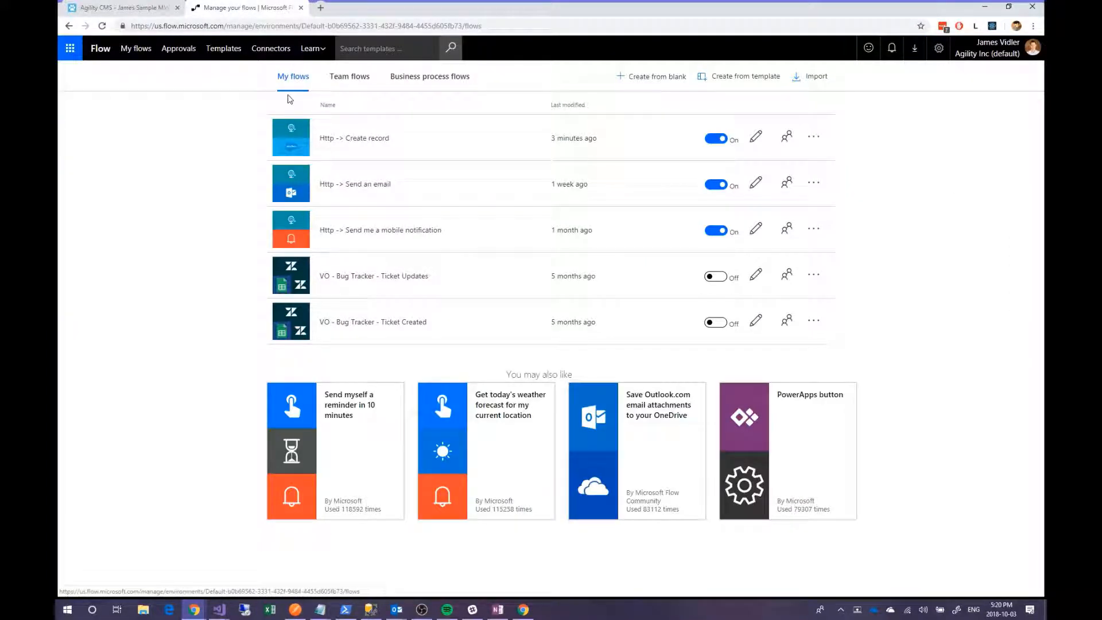
- Create a blank flow triggered by 'When a HTTP request is received'
click(653, 76)
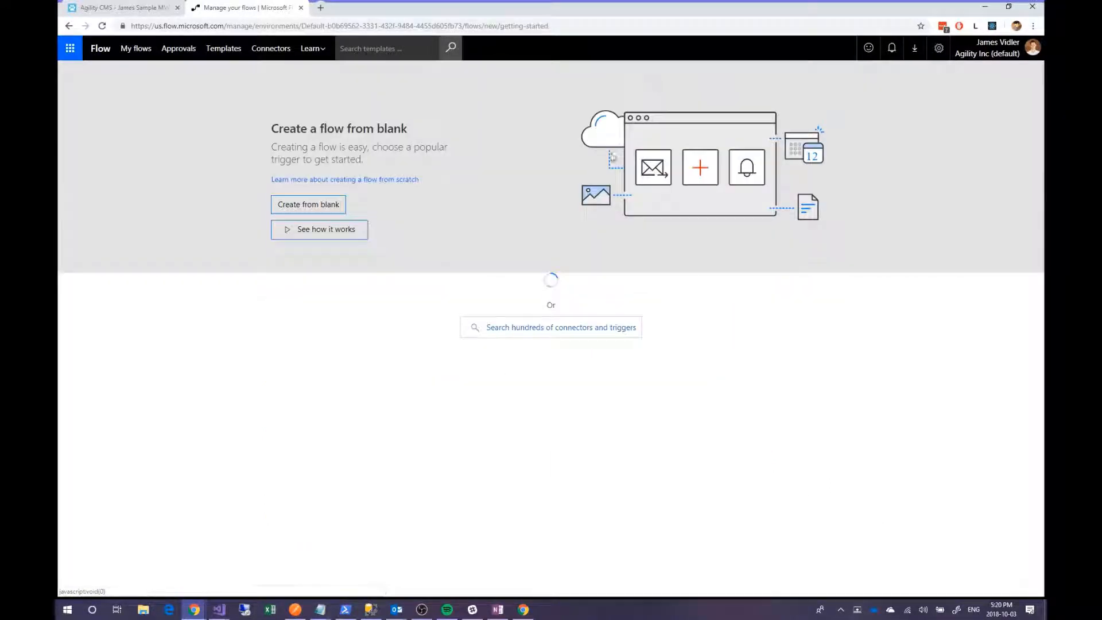
click(316, 211)
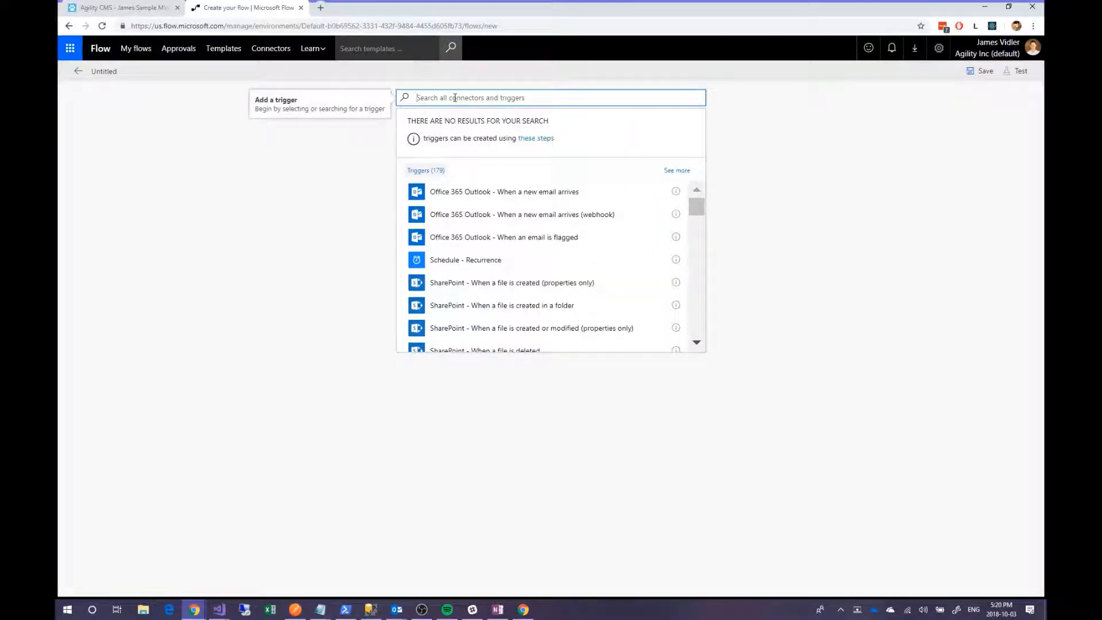
text(http re)
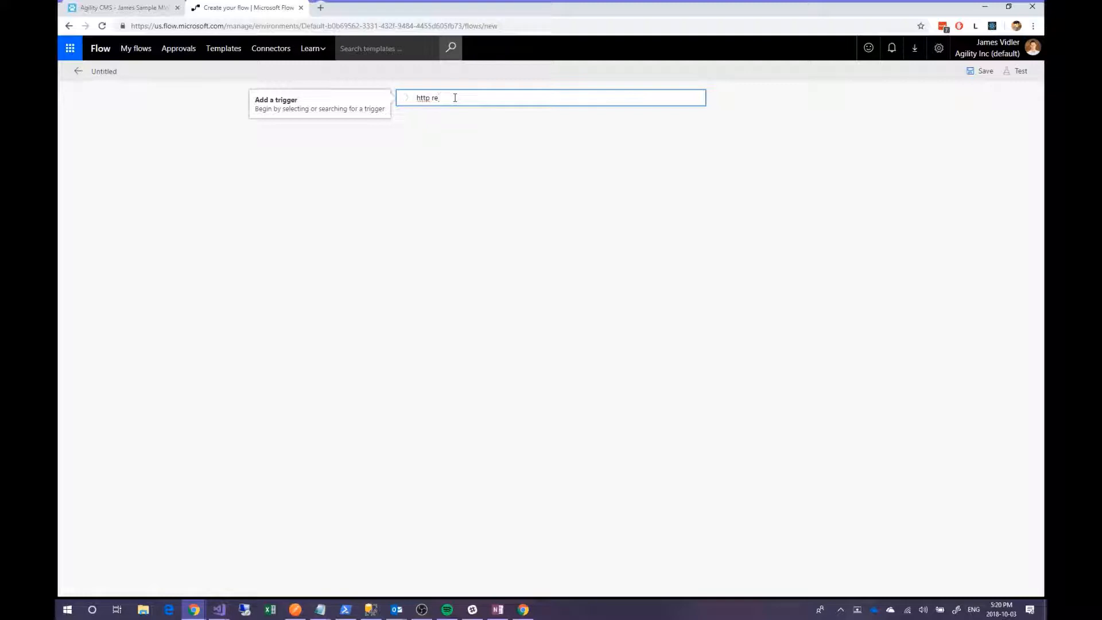
click(544, 144)
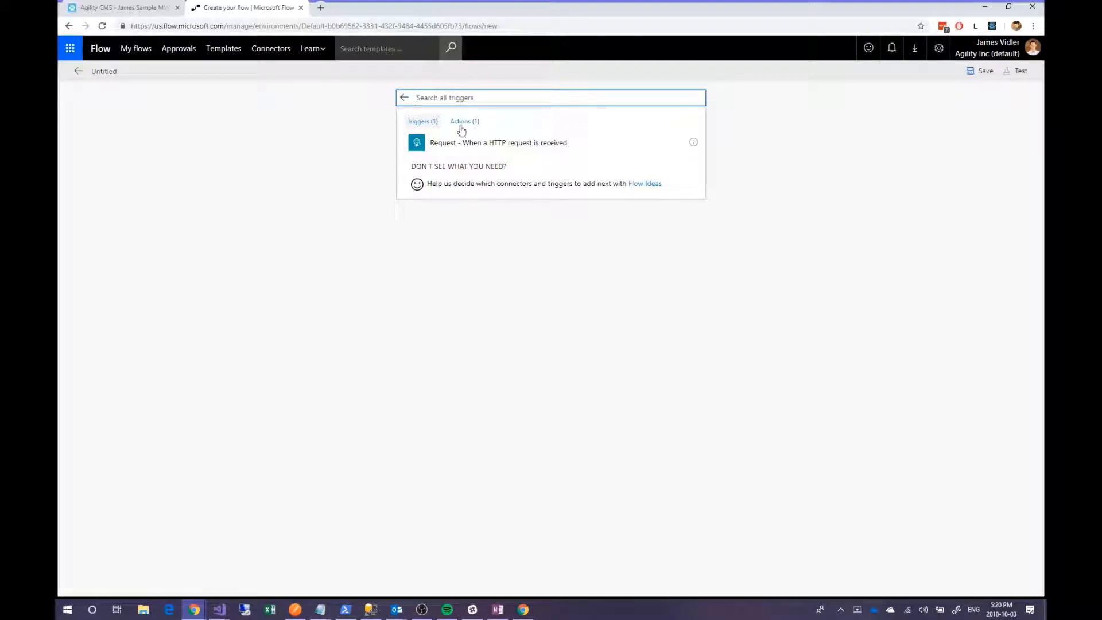
click(537, 143)
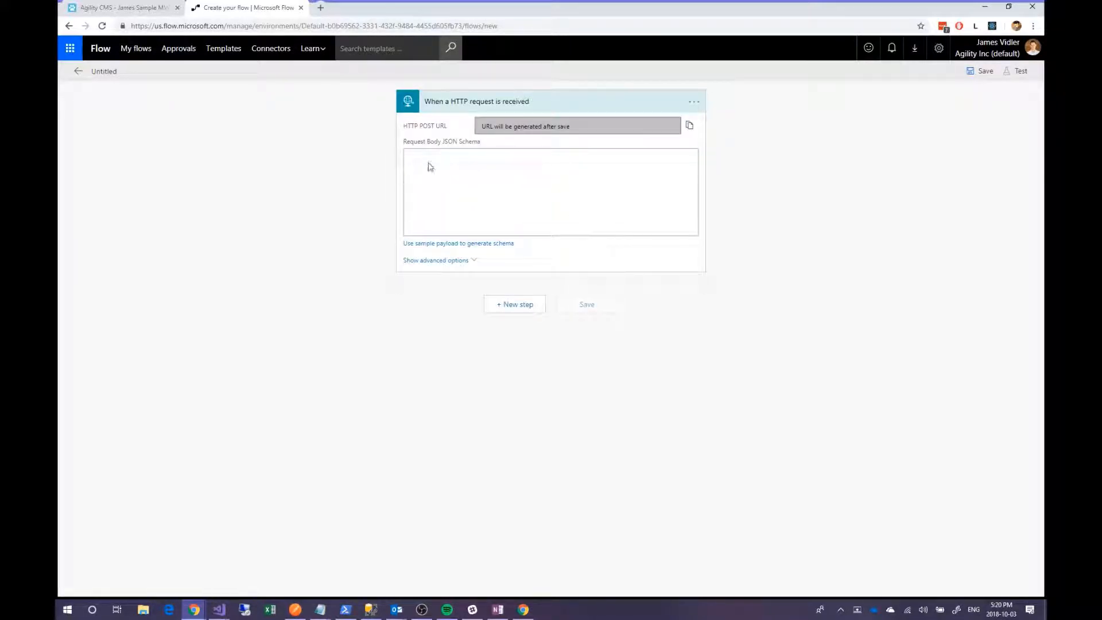
- Generate the trigger's body schema from the pasted sample JSON, then add a new action step
click(450, 244)
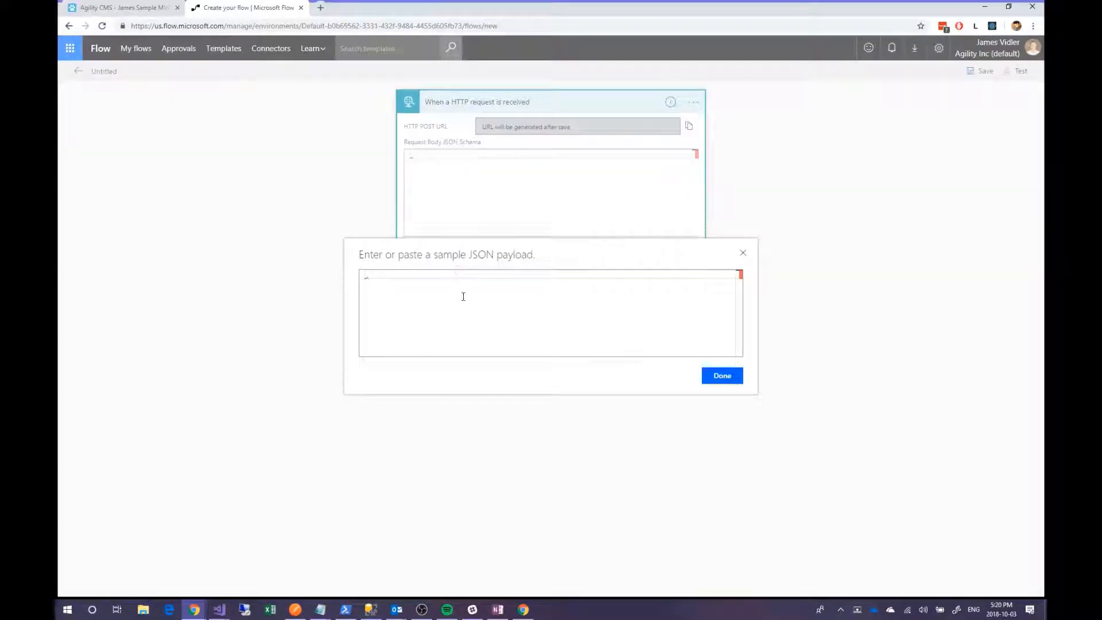
text({   "FirstName": "First Name",   "LastName": "Last Name",   "Company": "Company" })
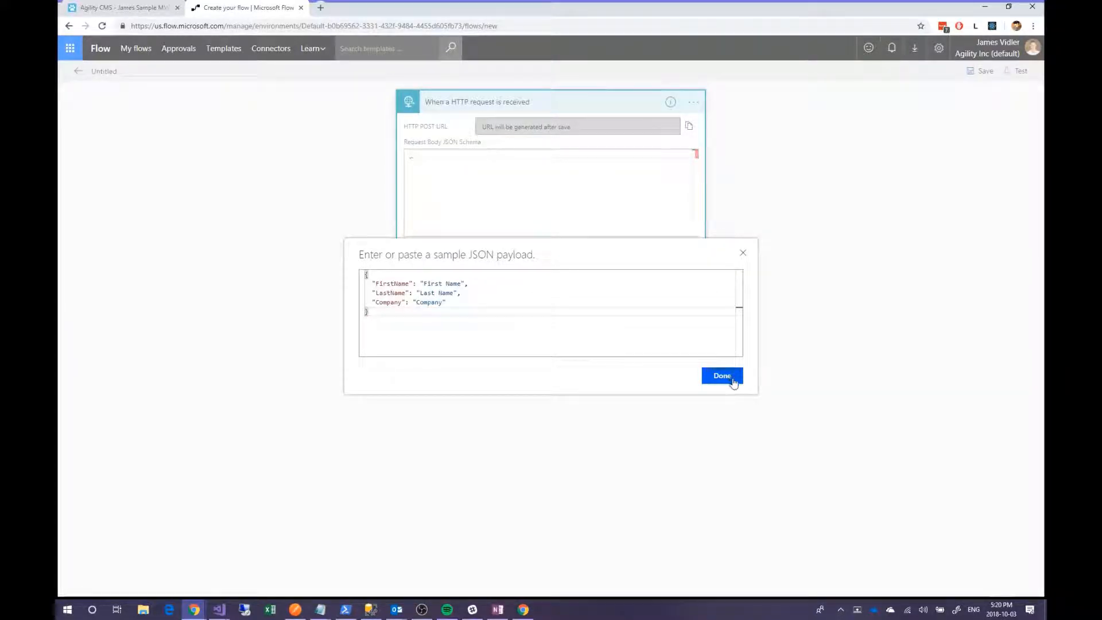
click(732, 383)
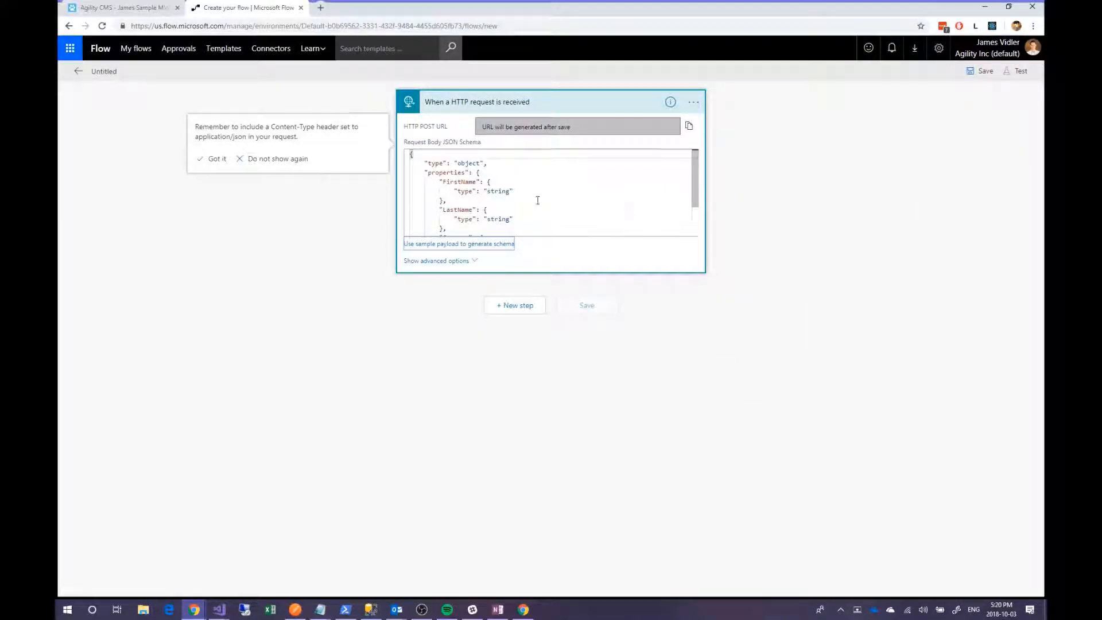
scroll(475, 204, down, 1)
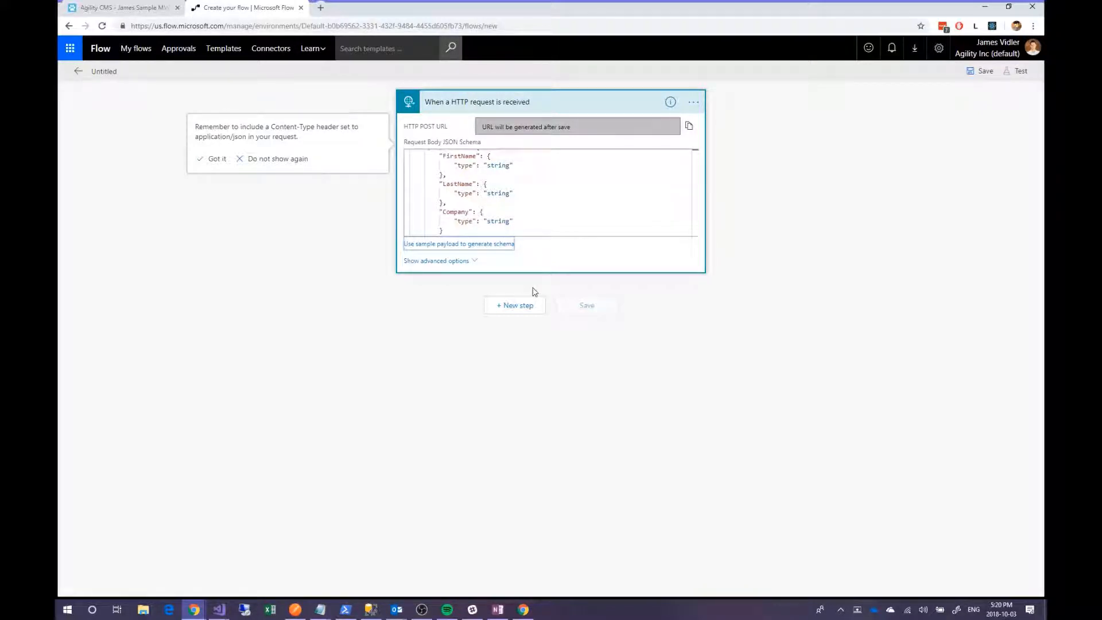
click(520, 305)
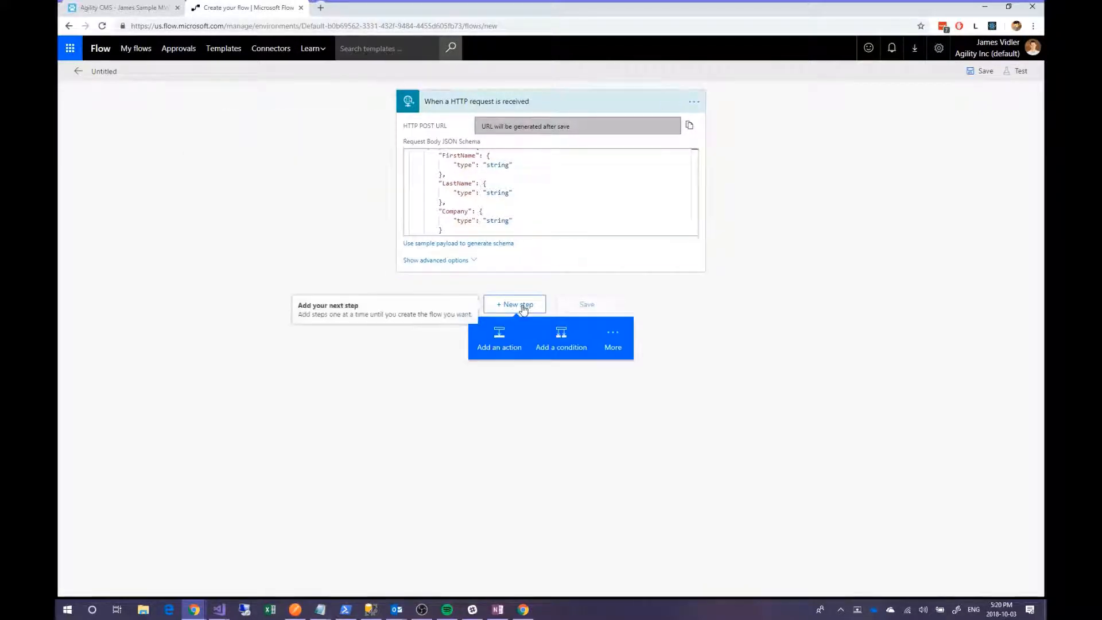
click(508, 343)
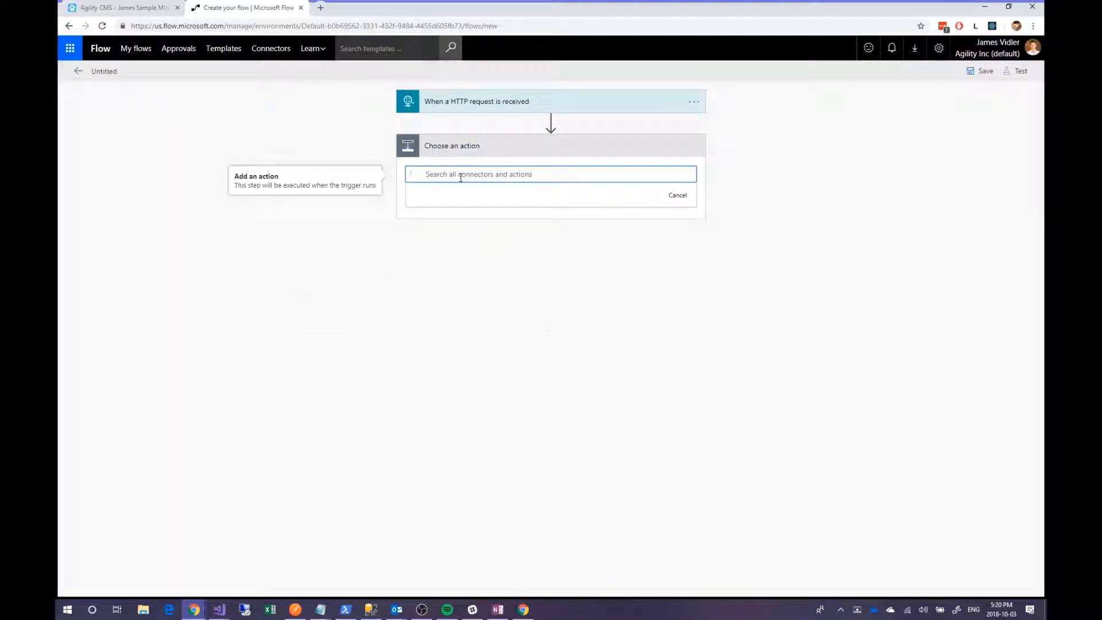
- Make the action a Salesforce Create record step with object type Leads
text(sa)
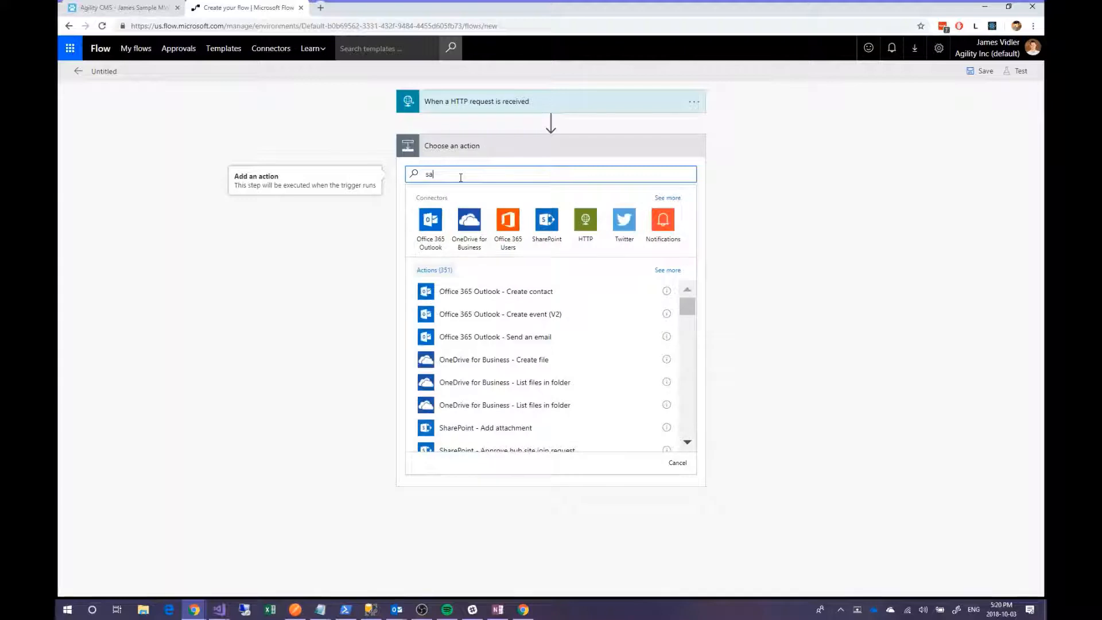
text(le)
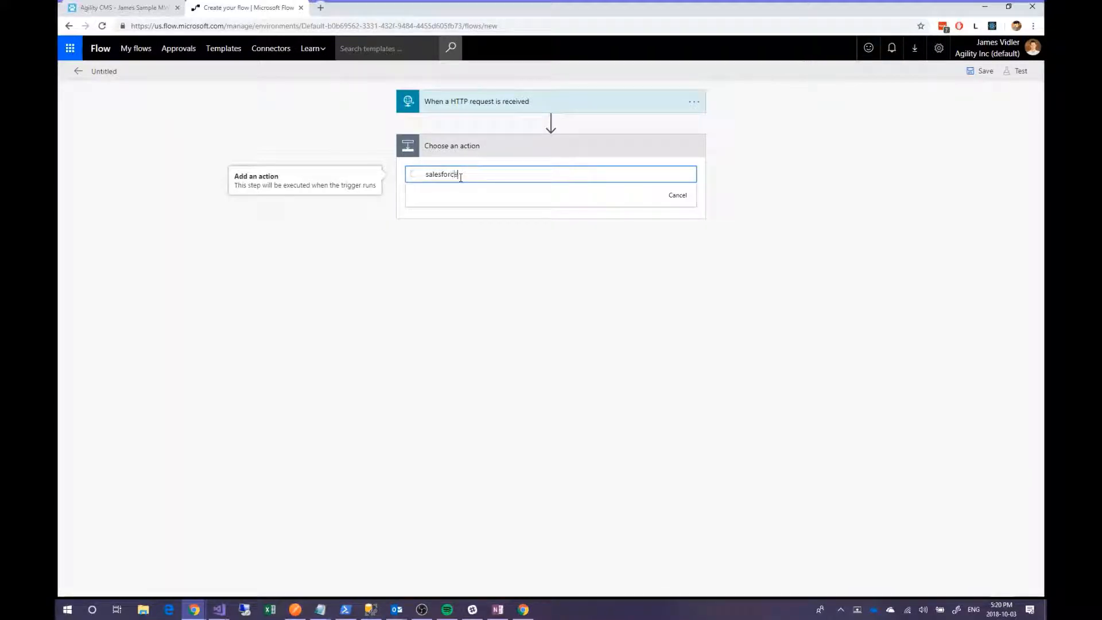
text(sforce)
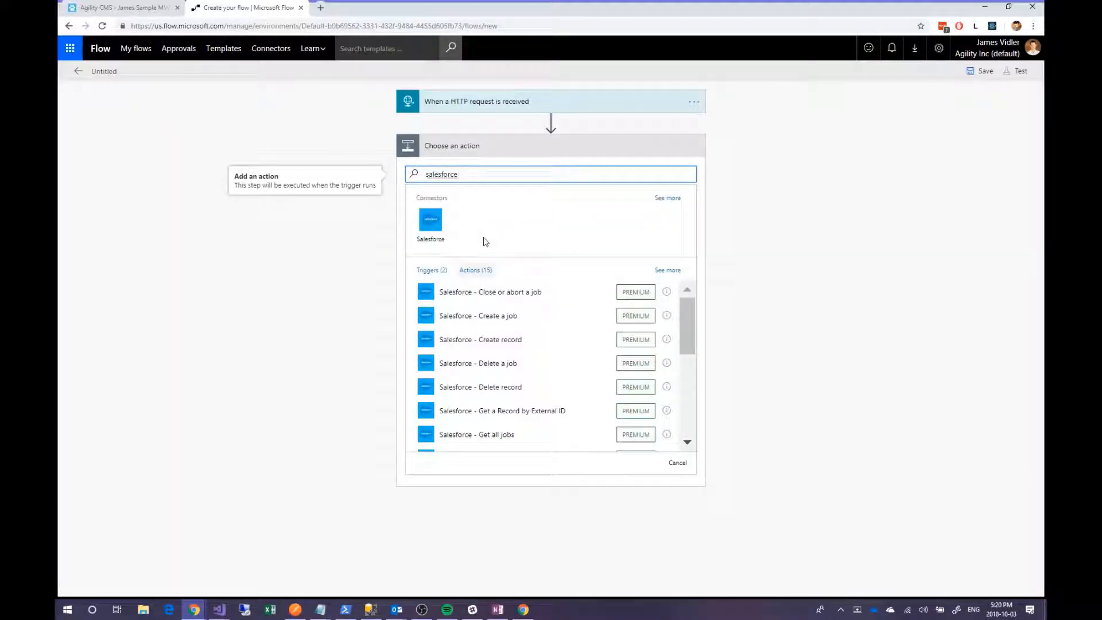
click(493, 342)
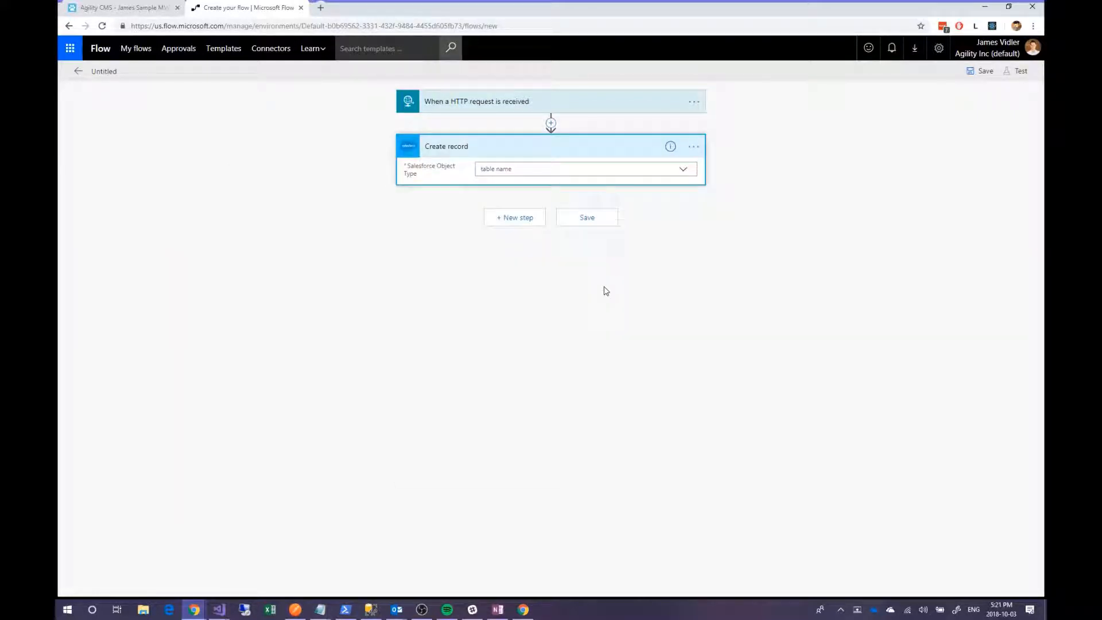
click(519, 167)
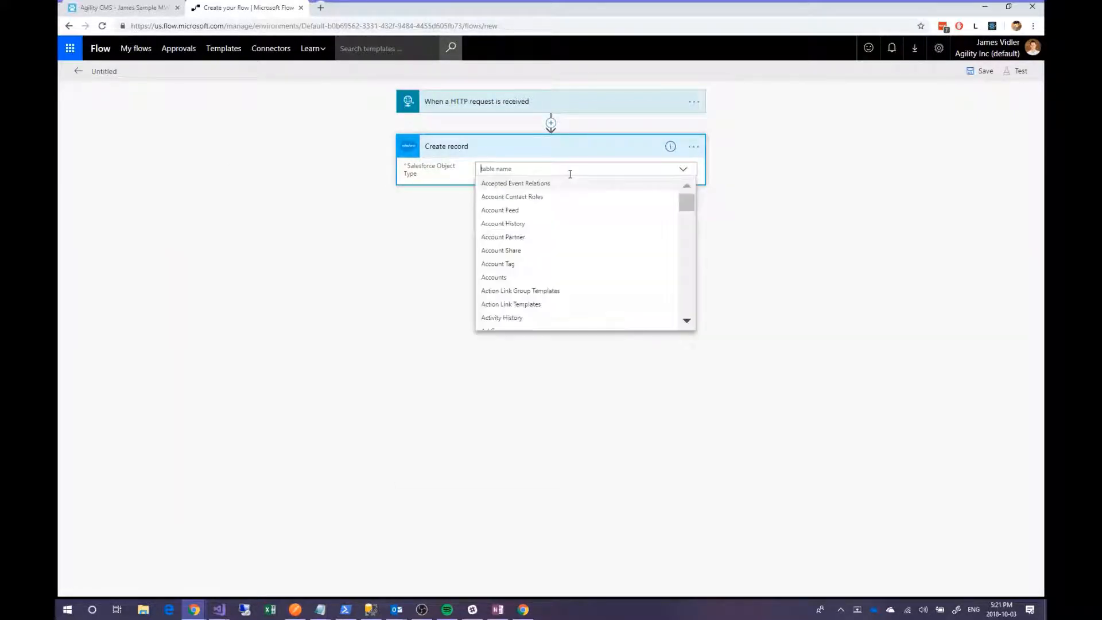
scroll(578, 230, down, 10)
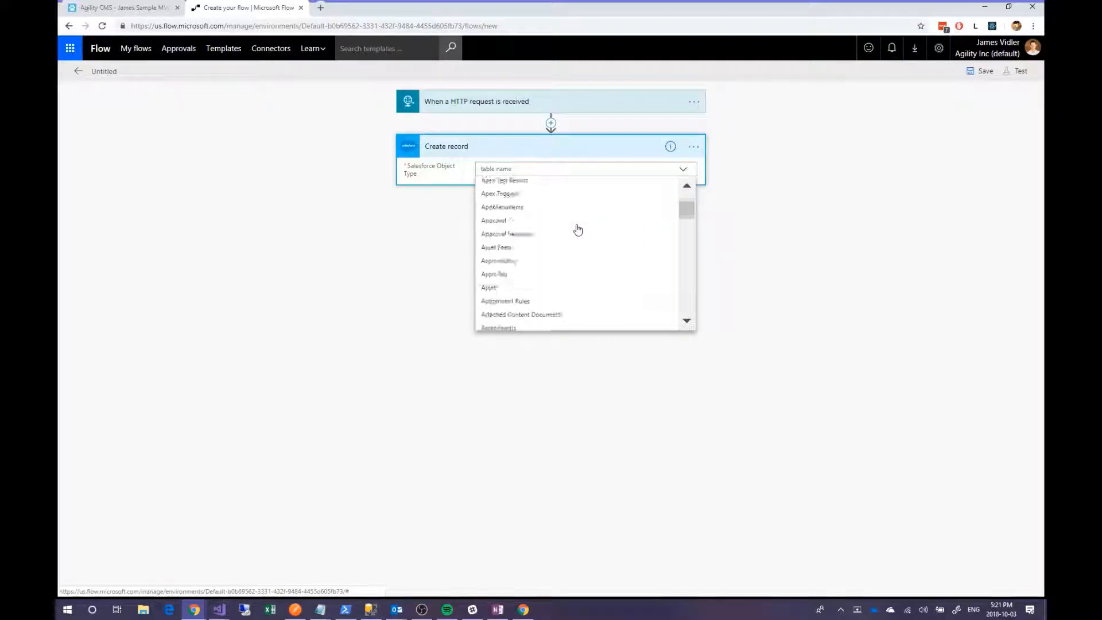
scroll(577, 229, down, 12)
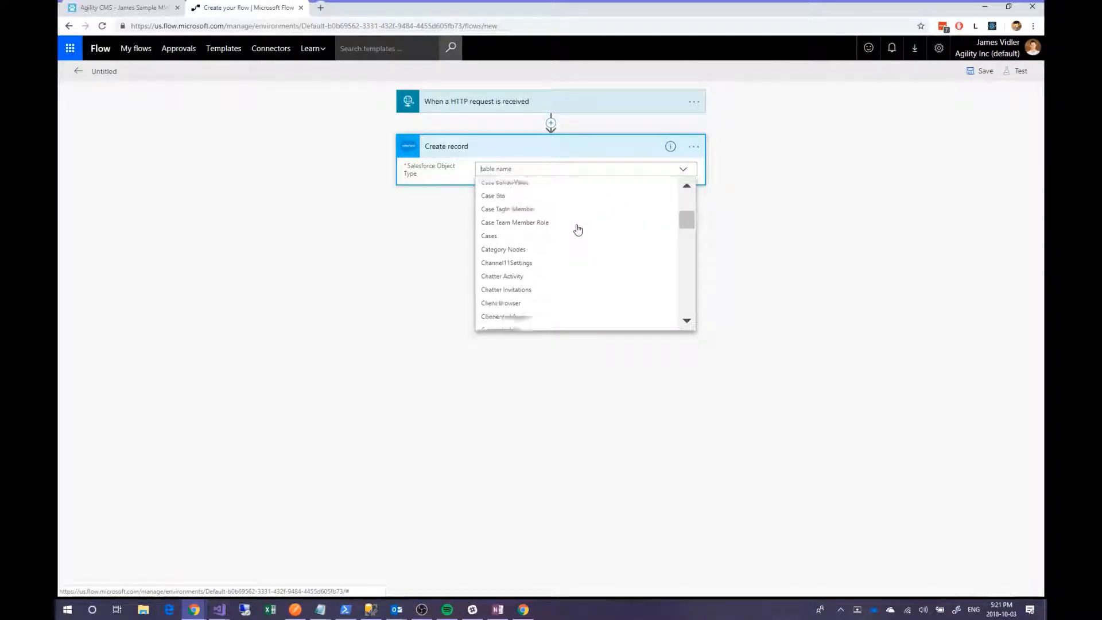
scroll(577, 232, down, 15)
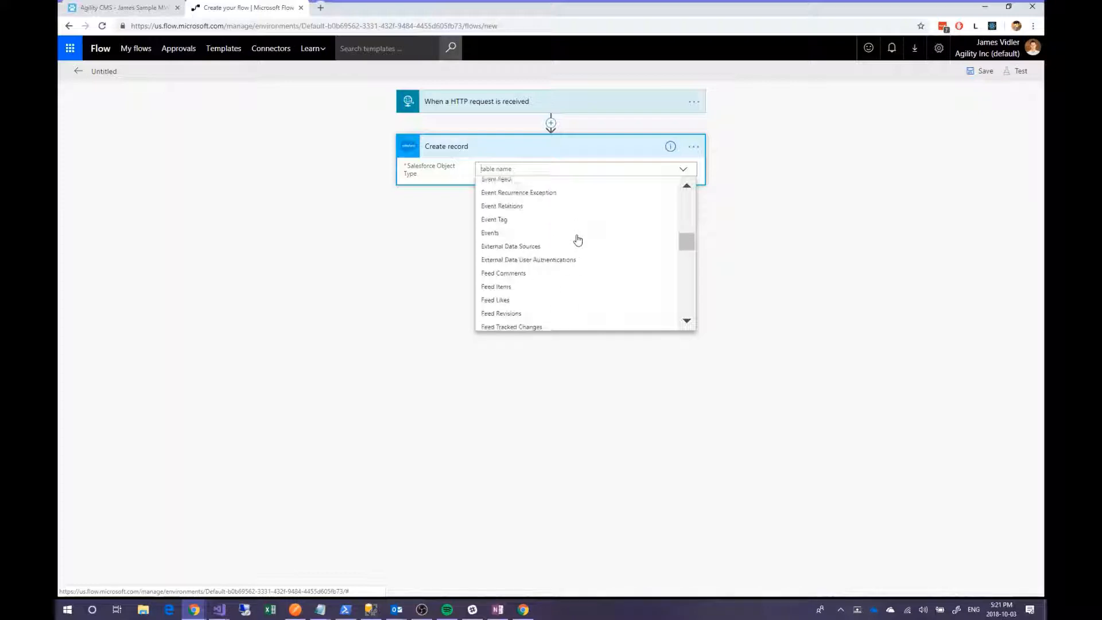
text(Lea)
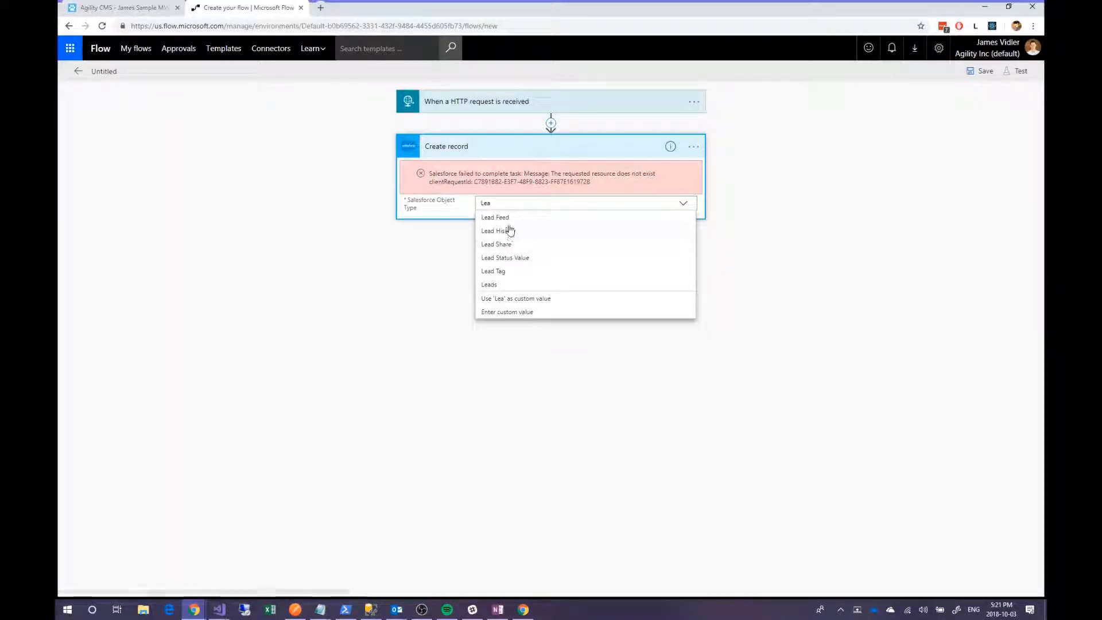
click(497, 285)
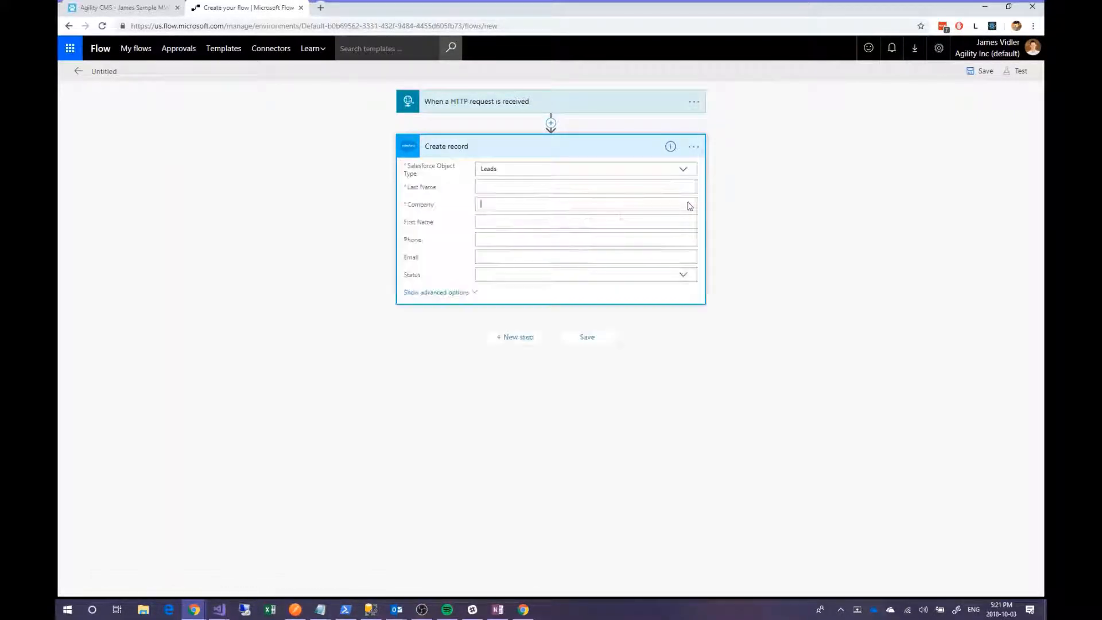
- Map the Lead's Last Name, Company and First Name to the request's LastName, Company, FirstName values
click(520, 184)
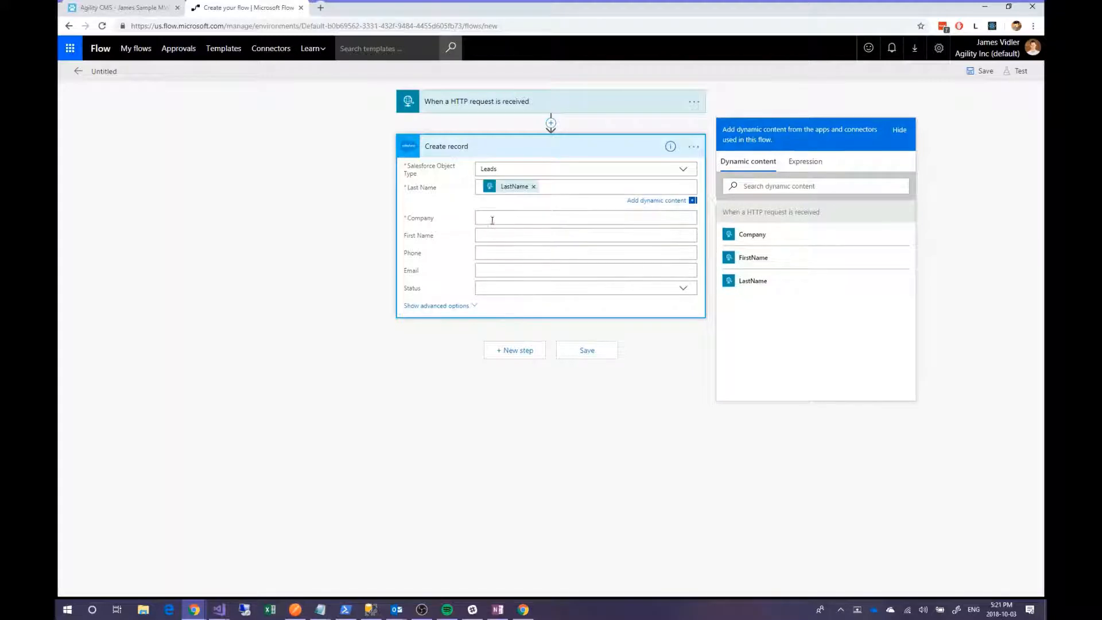
click(758, 252)
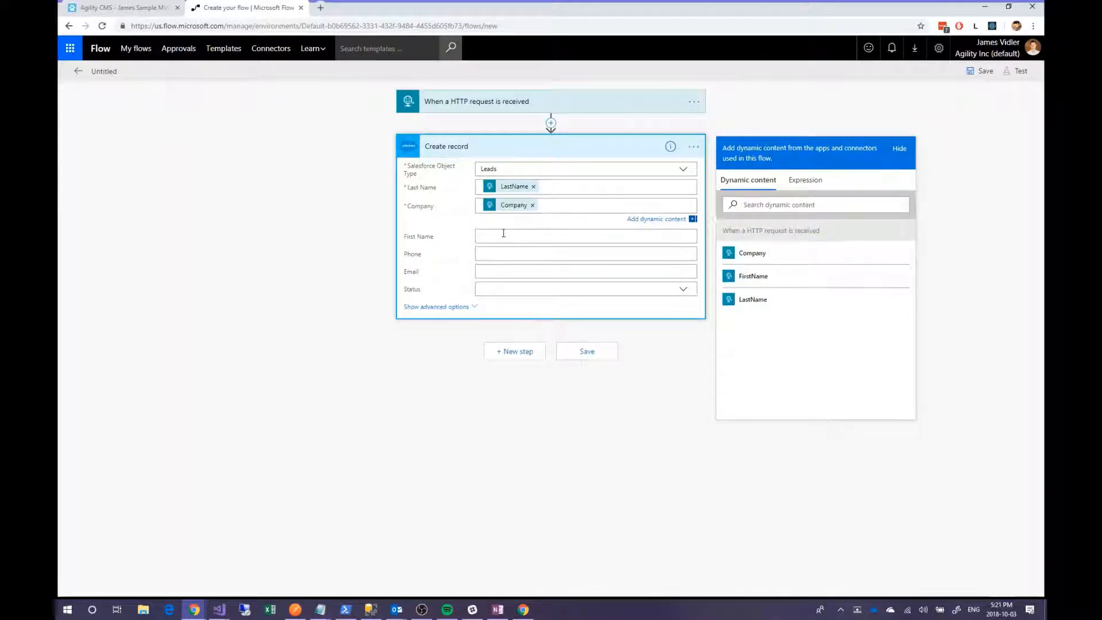
click(504, 227)
click(758, 295)
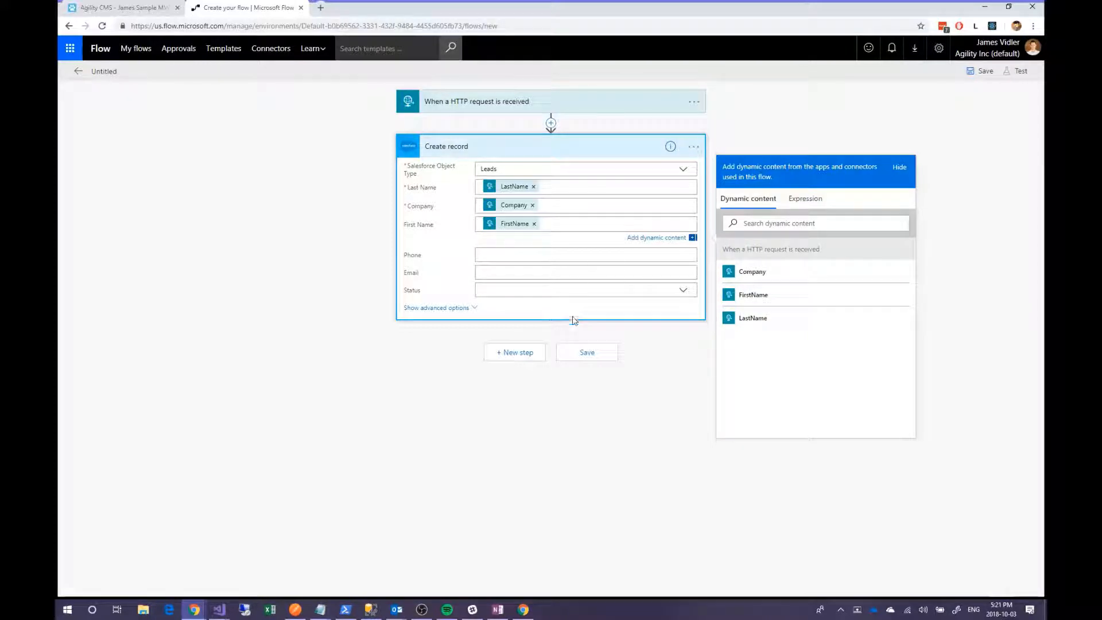
click(450, 308)
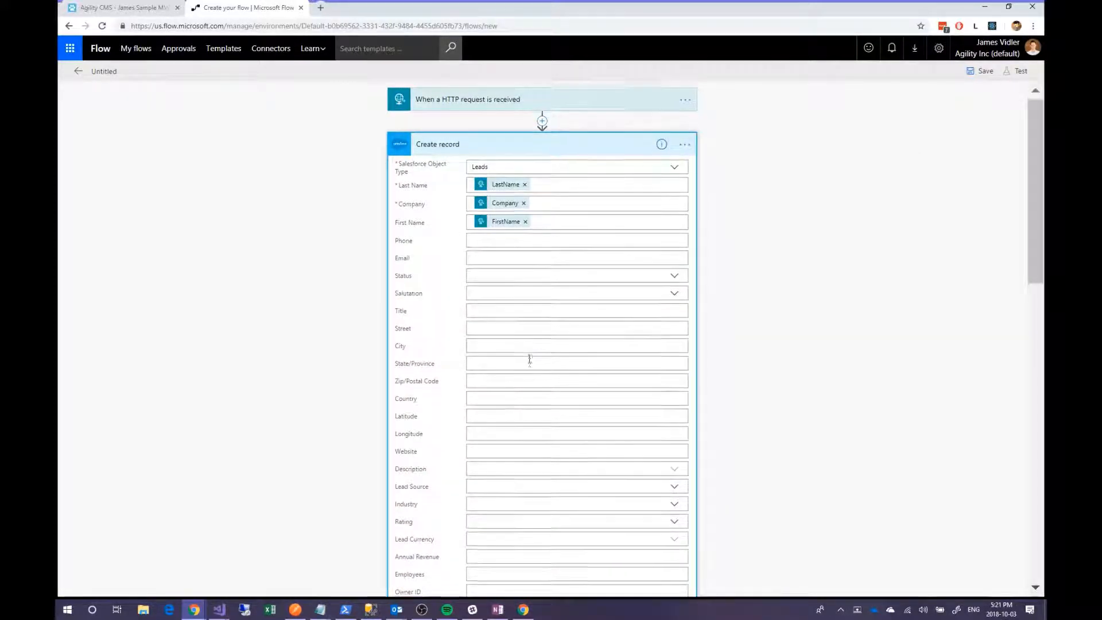
- Save the new flow as Http -> Create record - 2
scroll(528, 359, down, 15)
scroll(538, 389, down, 1)
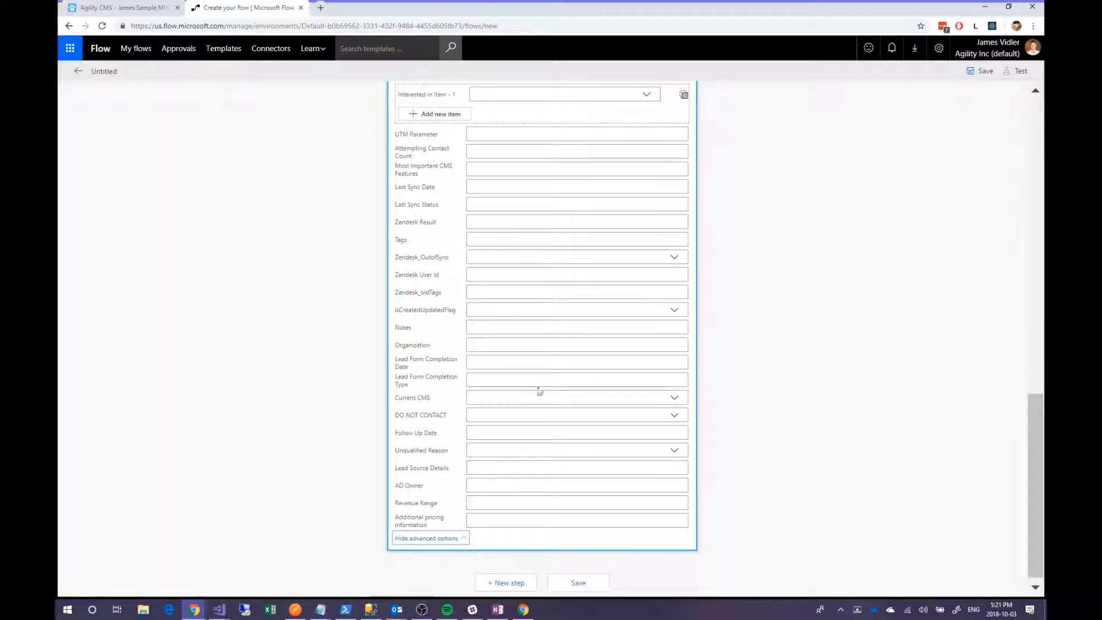
scroll(551, 445, up, 15)
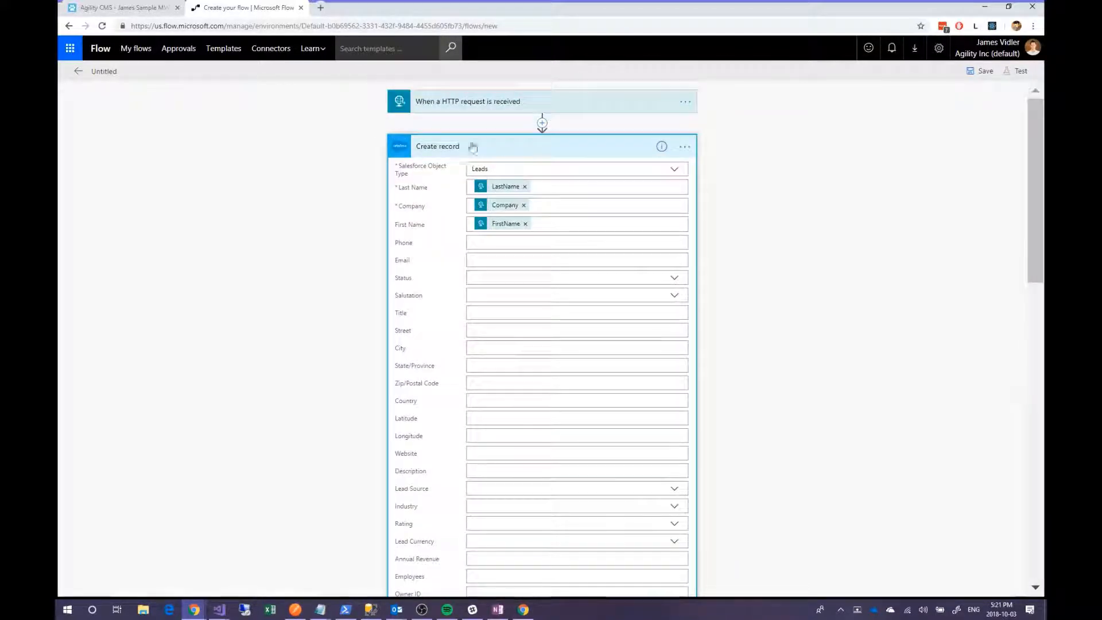
scroll(608, 390, down, 15)
click(575, 579)
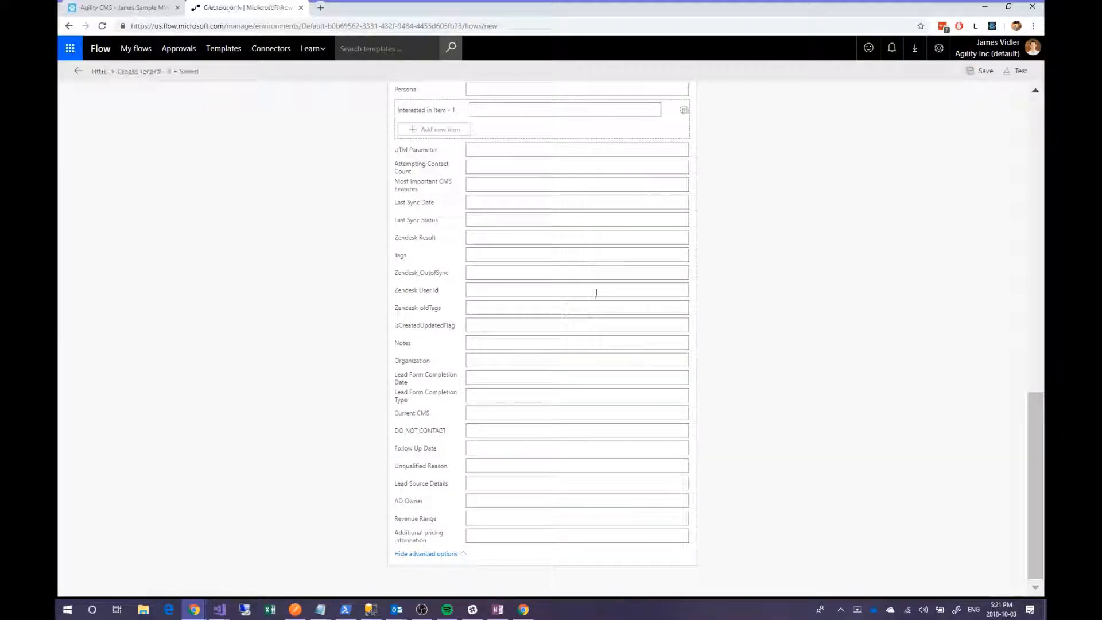
- Copy the generated HTTP POST URL from the trigger and return to Agility CMS
scroll(769, 357, up, 5)
scroll(769, 357, up, 10)
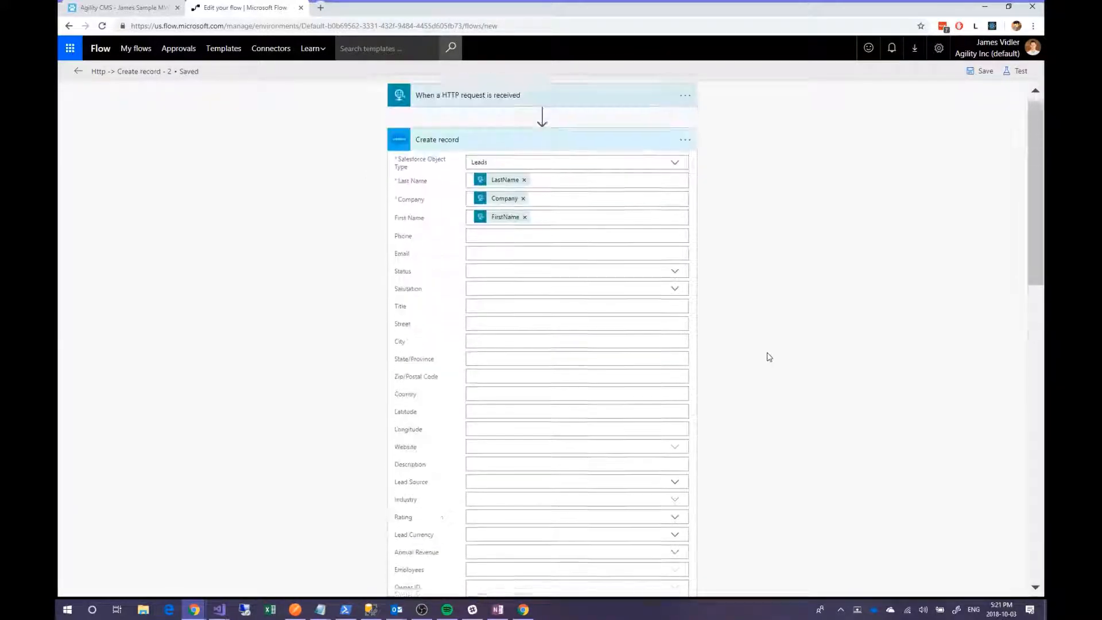
click(527, 103)
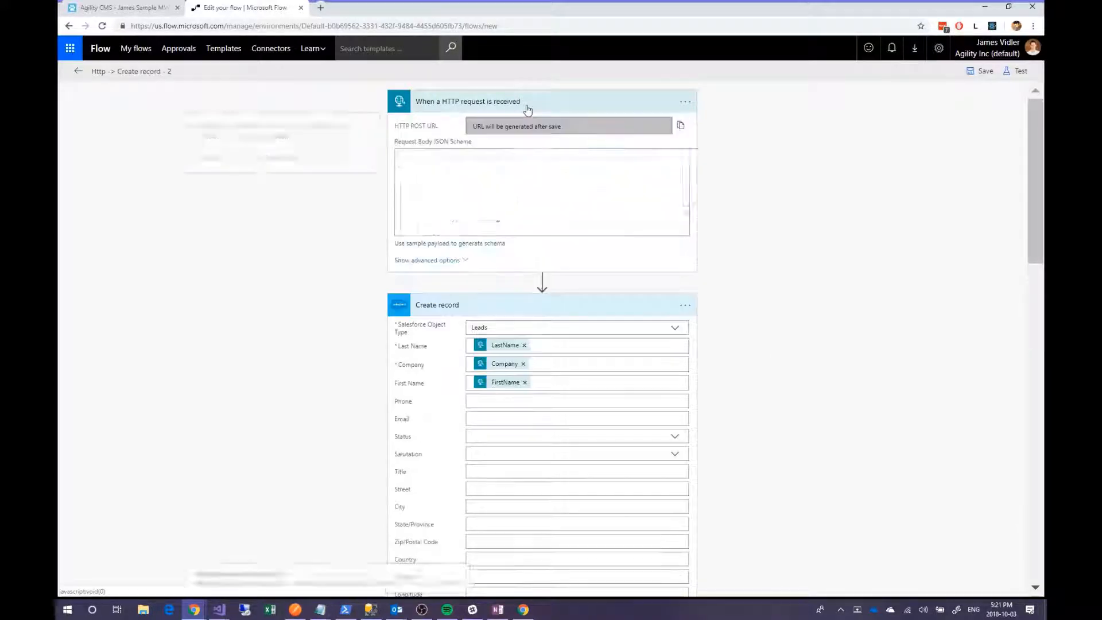
click(969, 72)
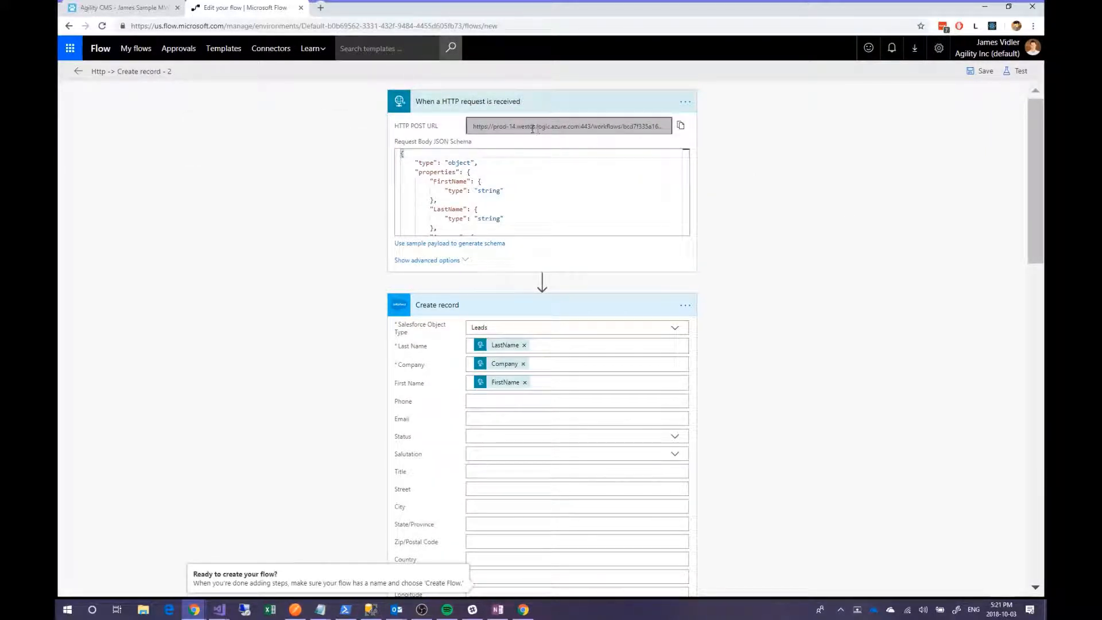
click(665, 126)
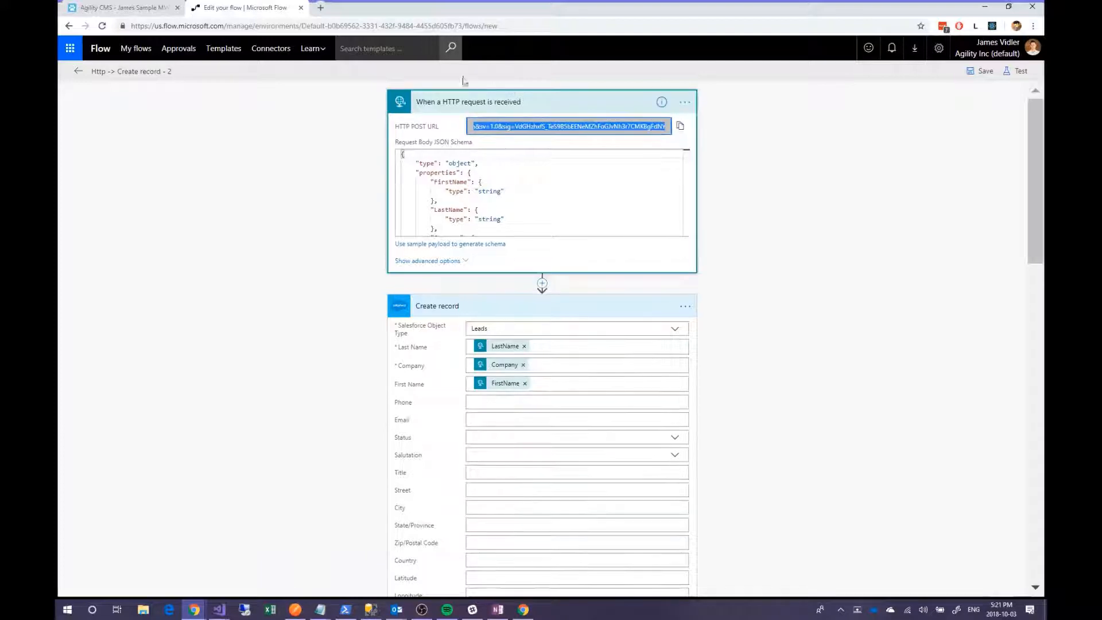
click(152, 7)
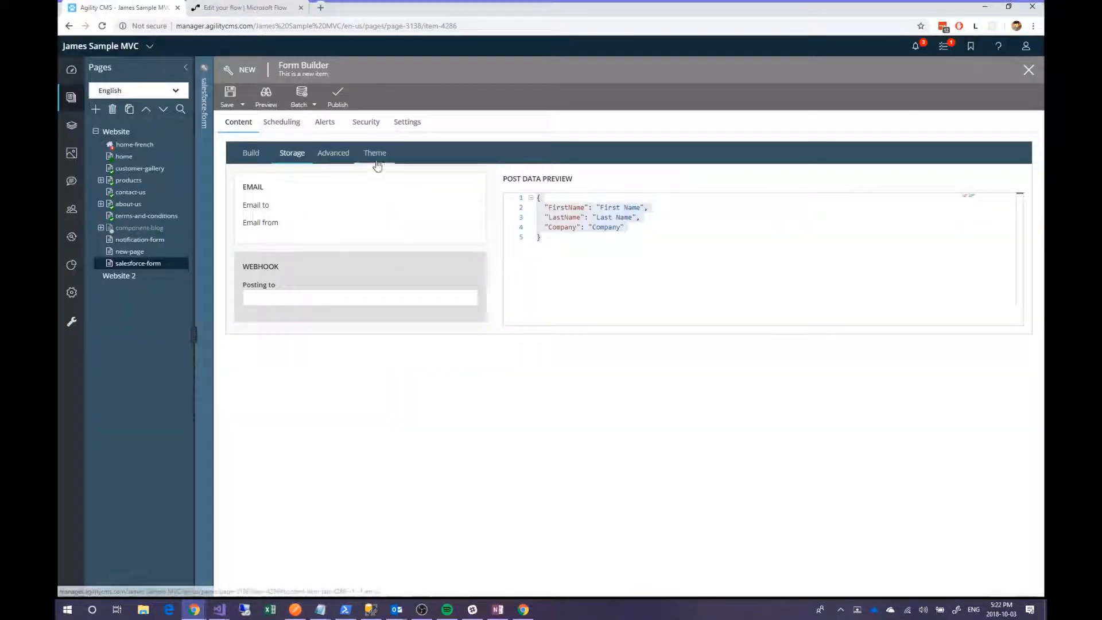
- Paste the Flow URL as the webhook's posting address, save the form, and close Form Builder
click(390, 291)
key(ctrl+v)
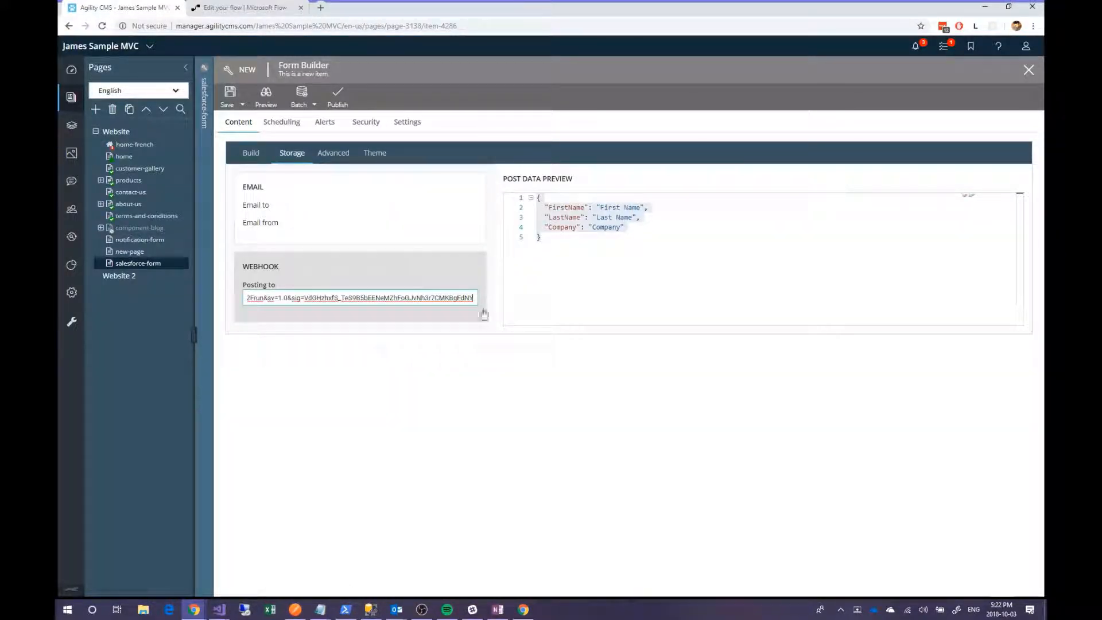
click(234, 106)
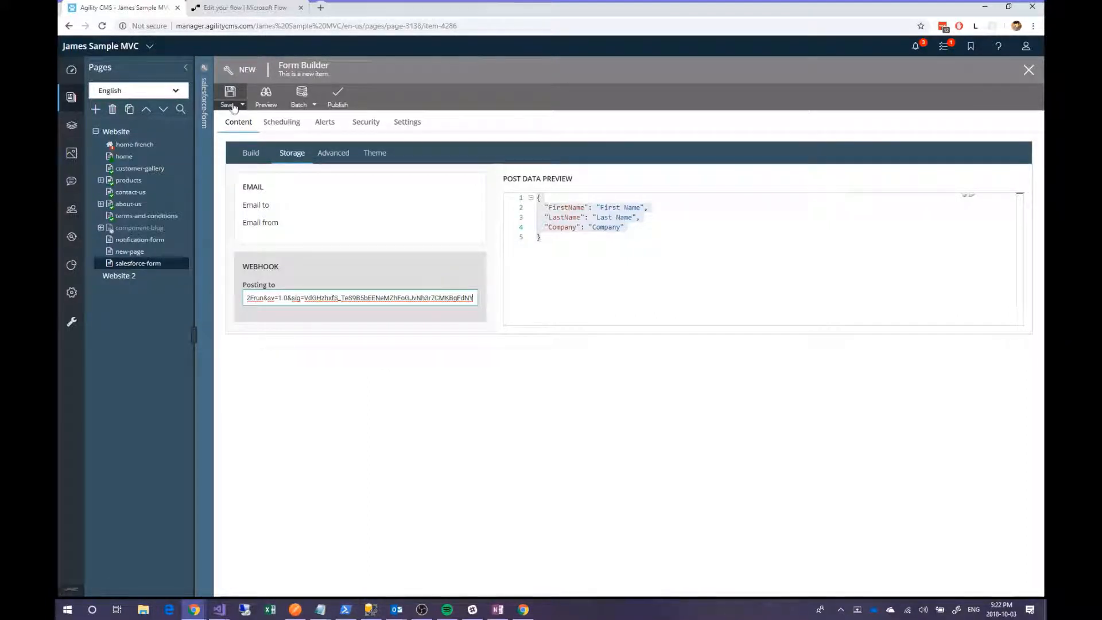
click(234, 108)
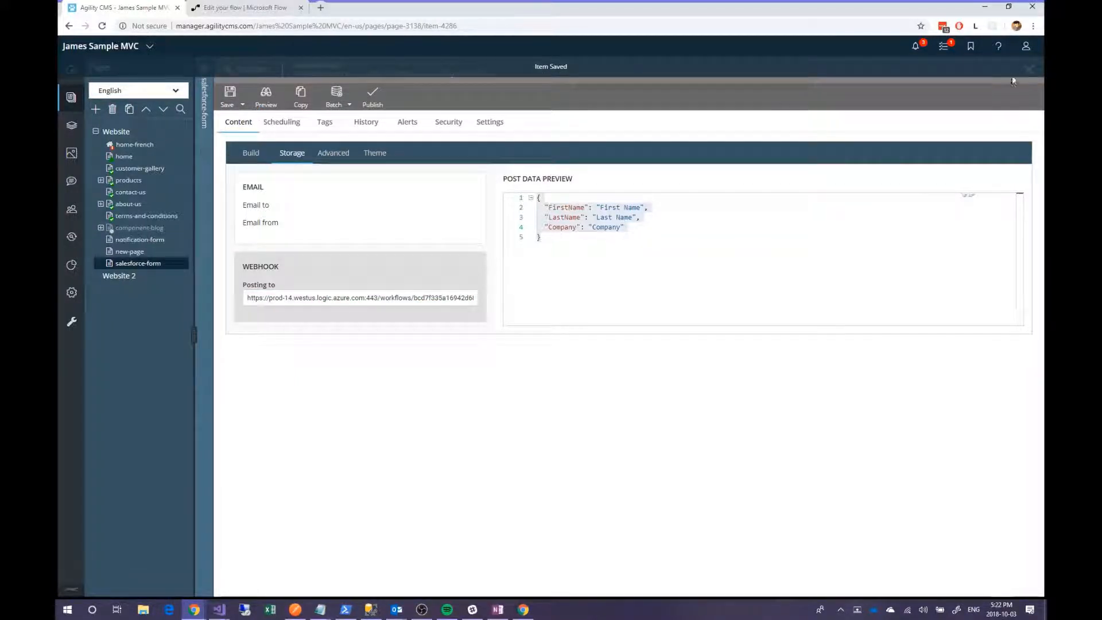
click(1028, 69)
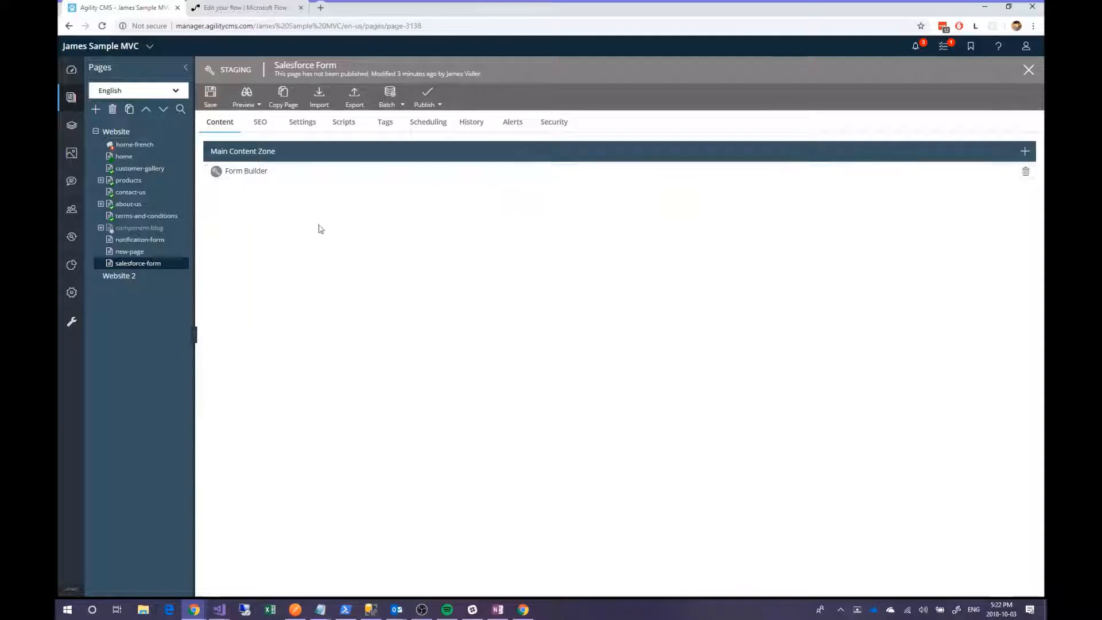
- Preview the Salesforce Form and submit a test lead with a first name, last name and company Agility
click(246, 94)
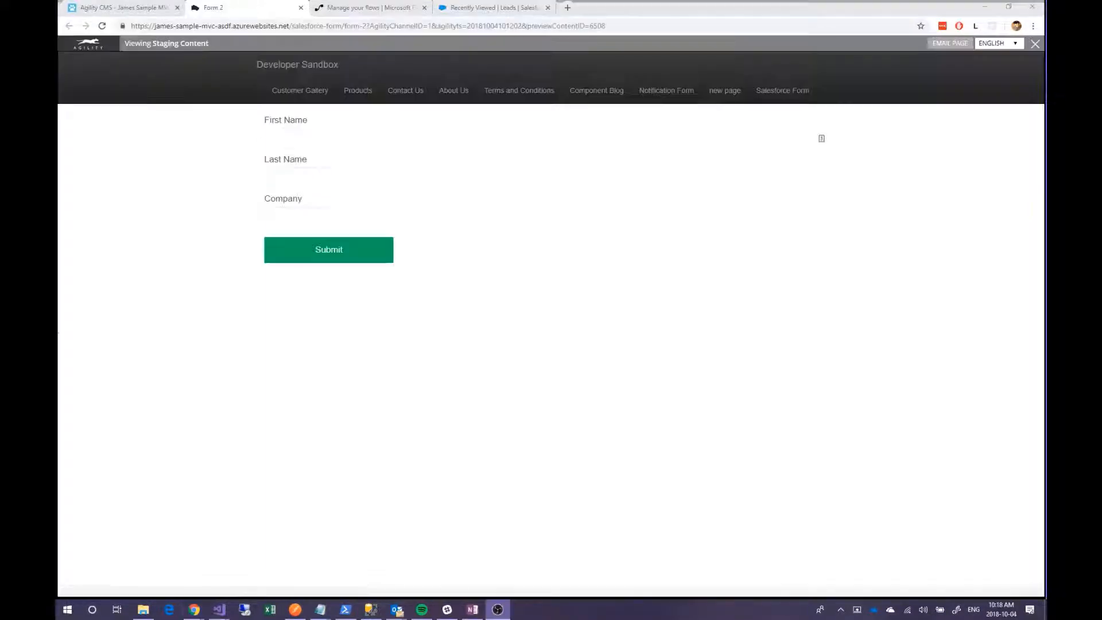
click(295, 137)
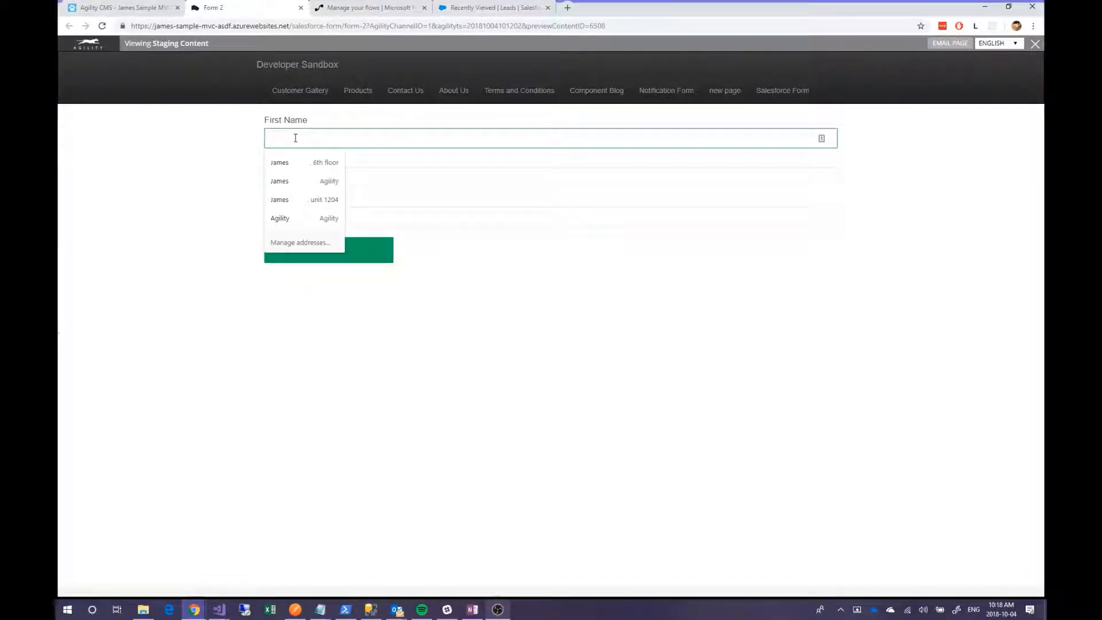
key(Tab)
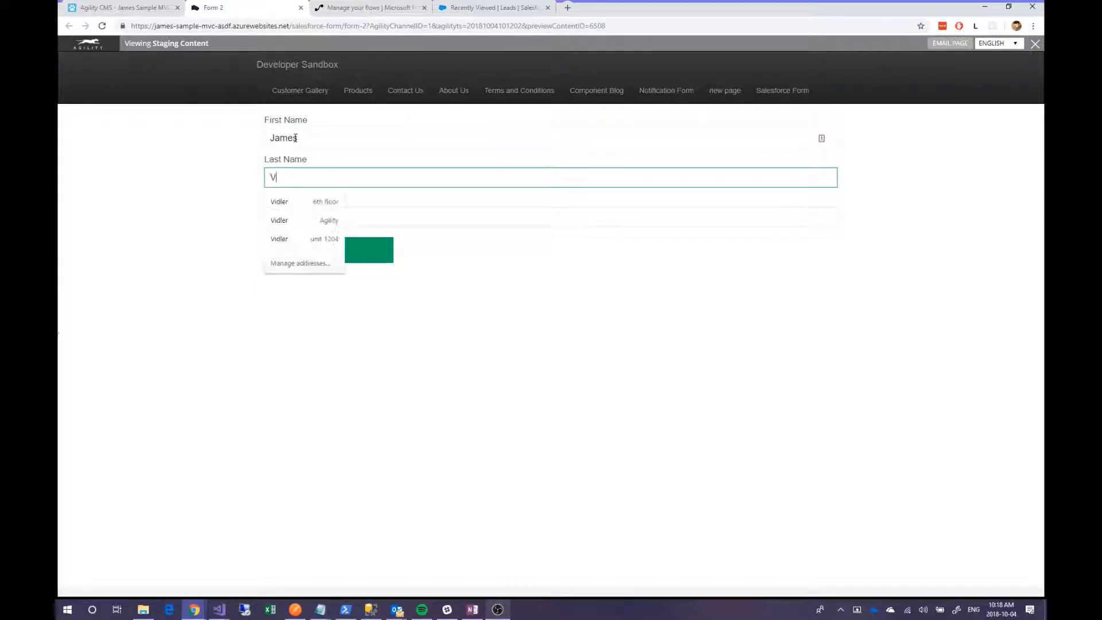
key(Tab)
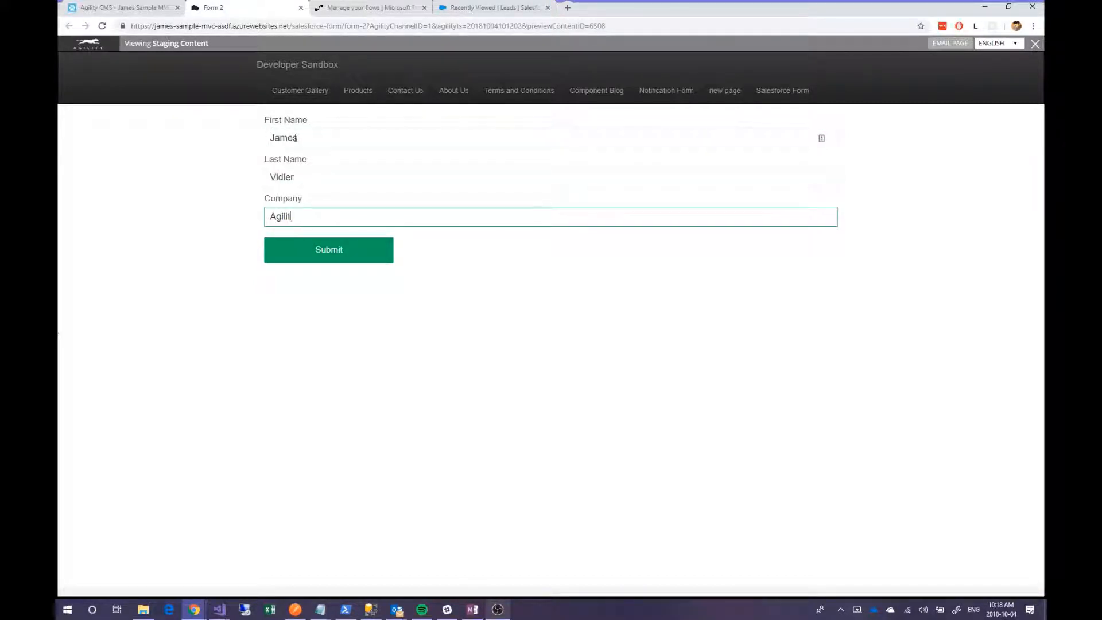
click(363, 257)
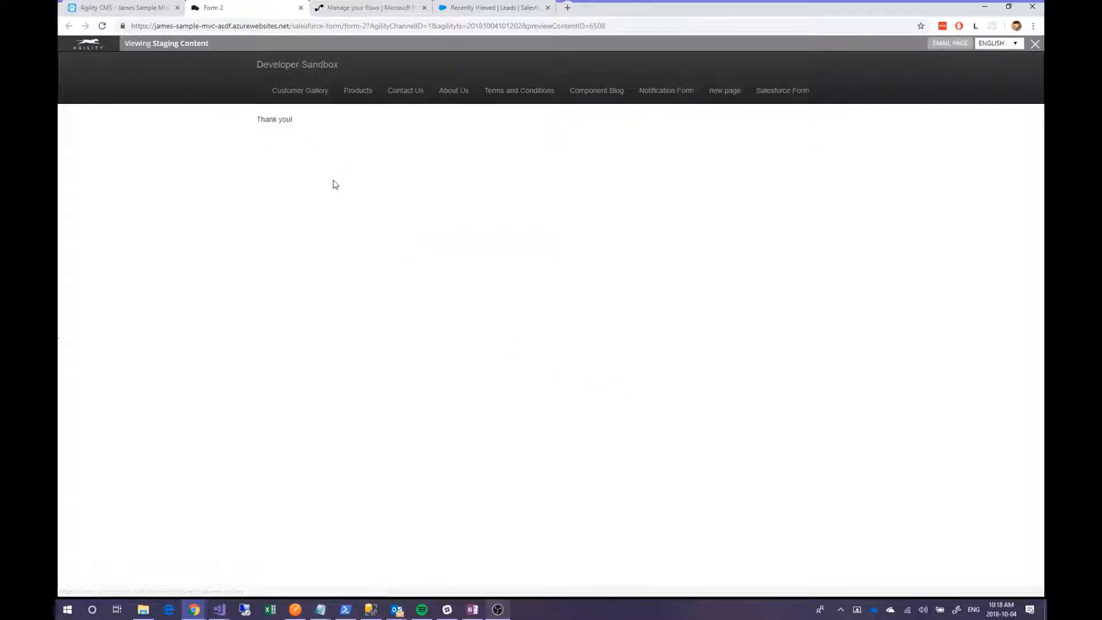
- Reload the flow's details page to confirm three succeeded runs, then return to the Salesforce Leads list
click(362, 9)
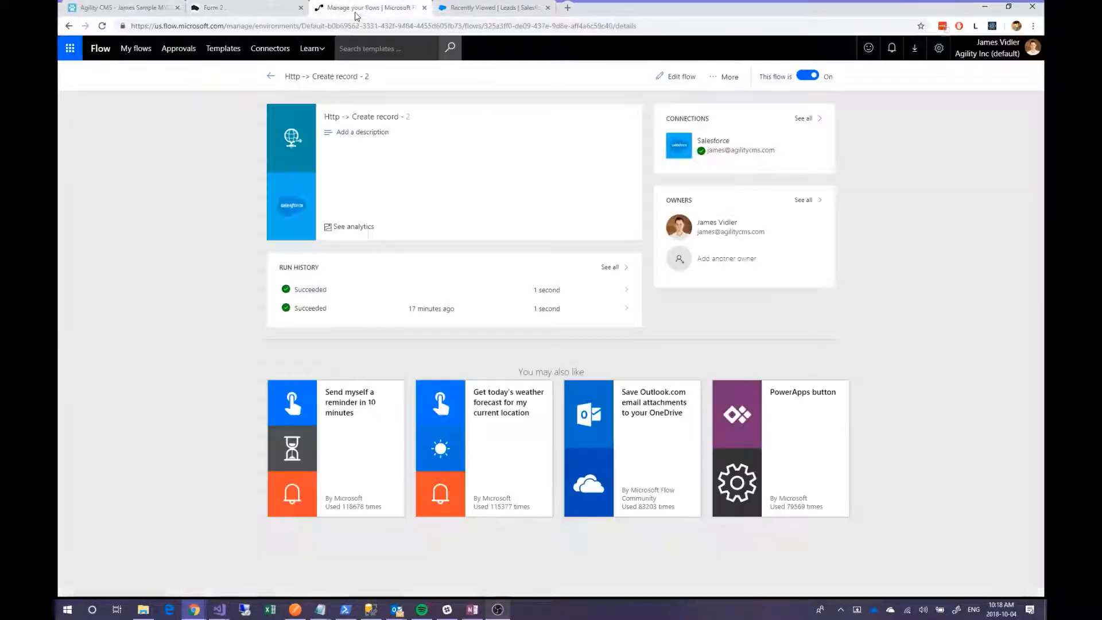
click(103, 27)
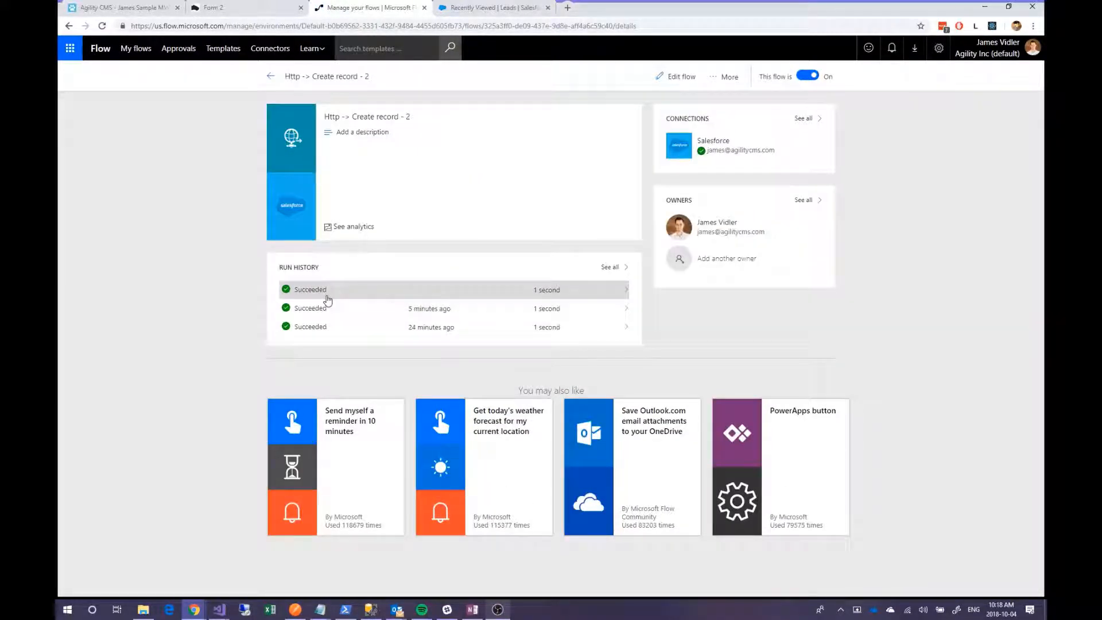
click(492, 7)
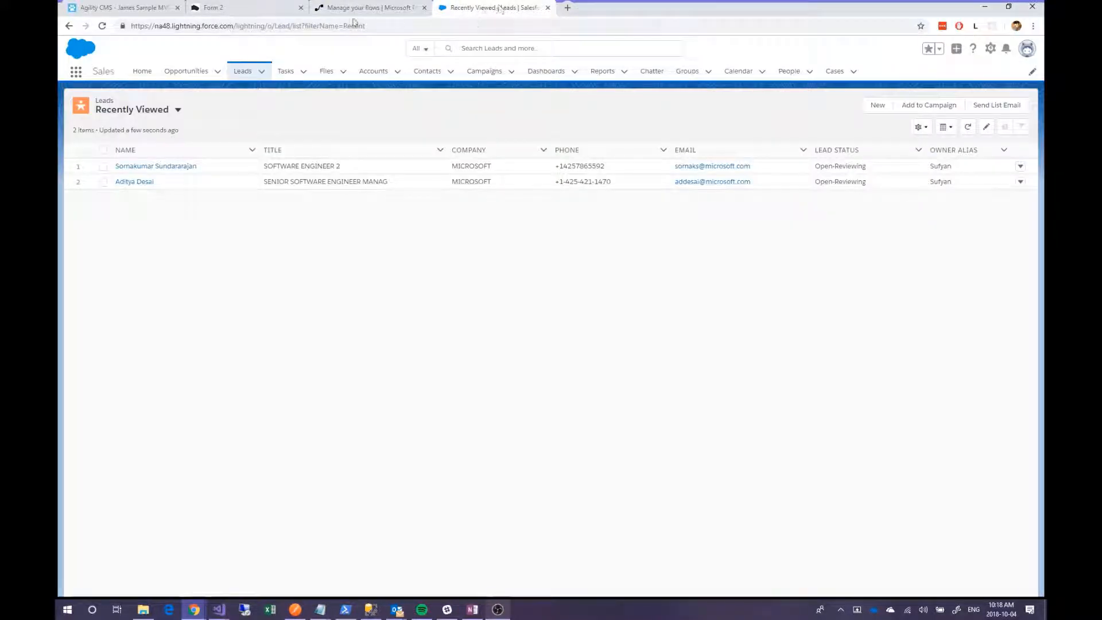
- Reload the Recently Viewed Leads list to look for the new Agility lead
click(102, 25)
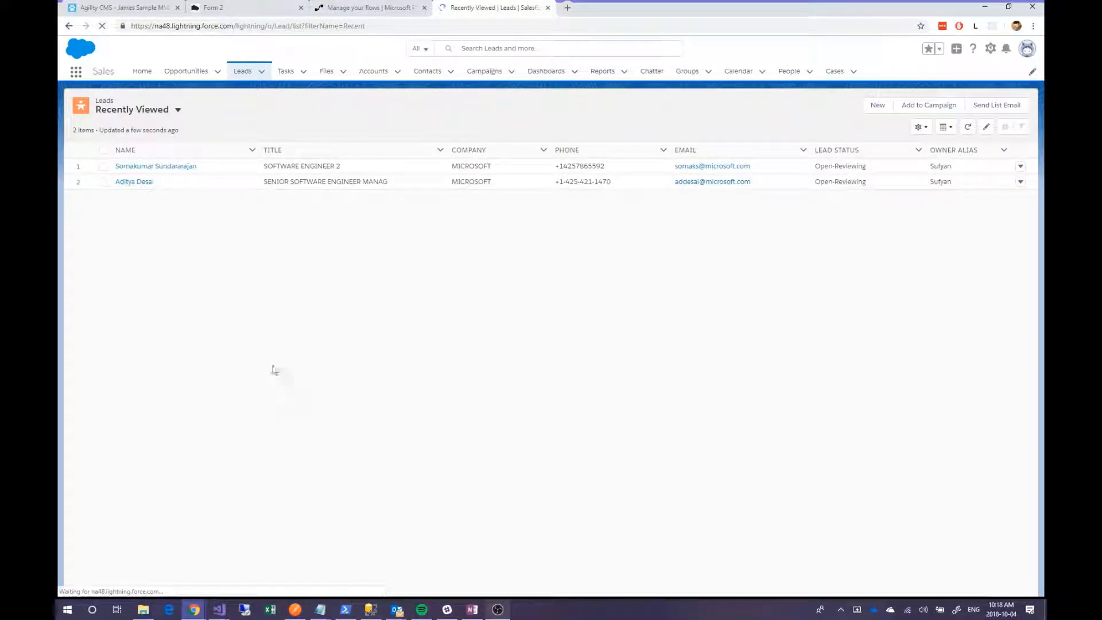